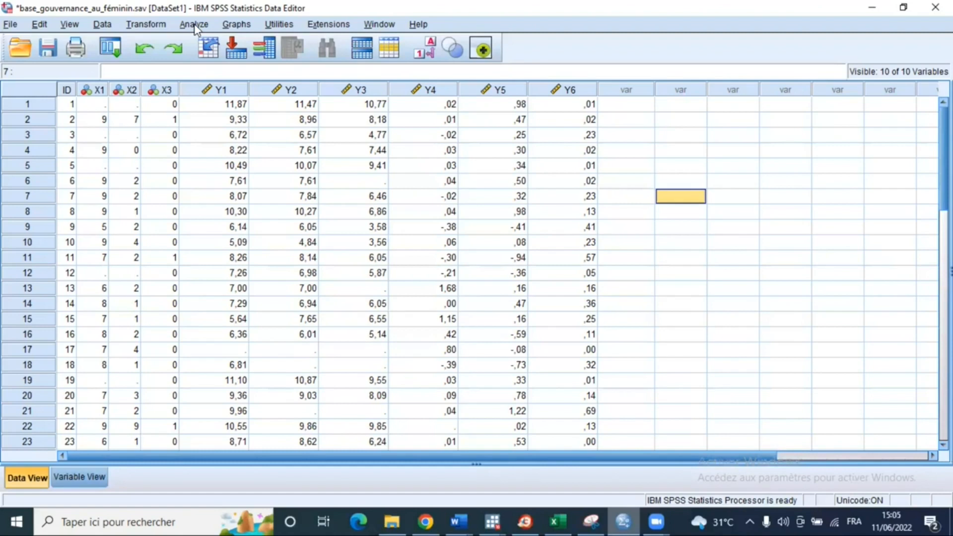
Set up a linear regression with Y3 as the dependent variable and X1, X2 and X3 as the independent variables.
left_click(194, 26)
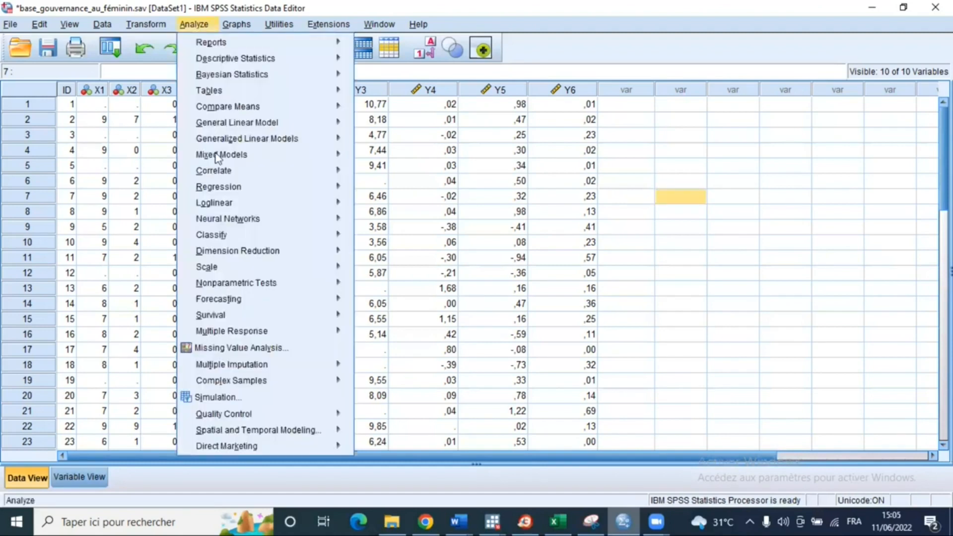
mouse_move(347, 193)
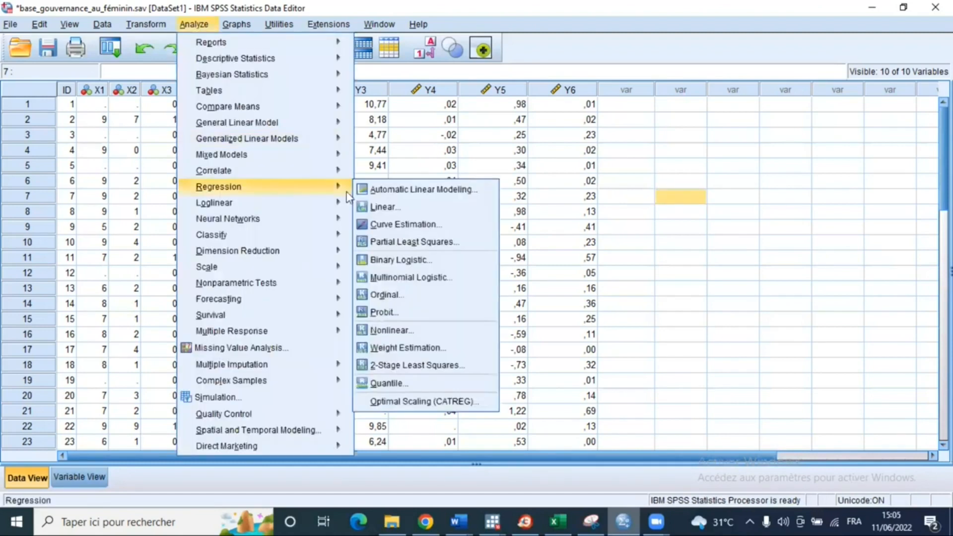
left_click(383, 207)
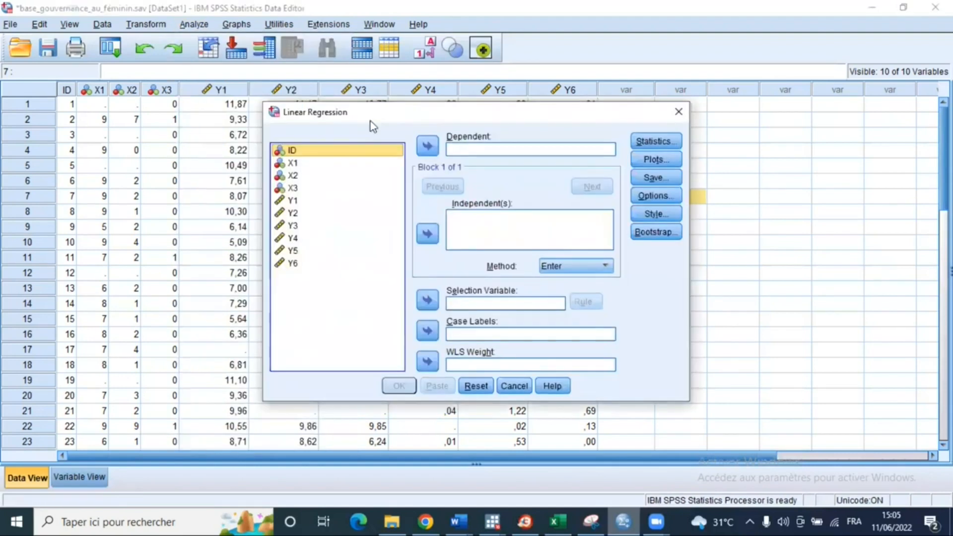
left_click(292, 226)
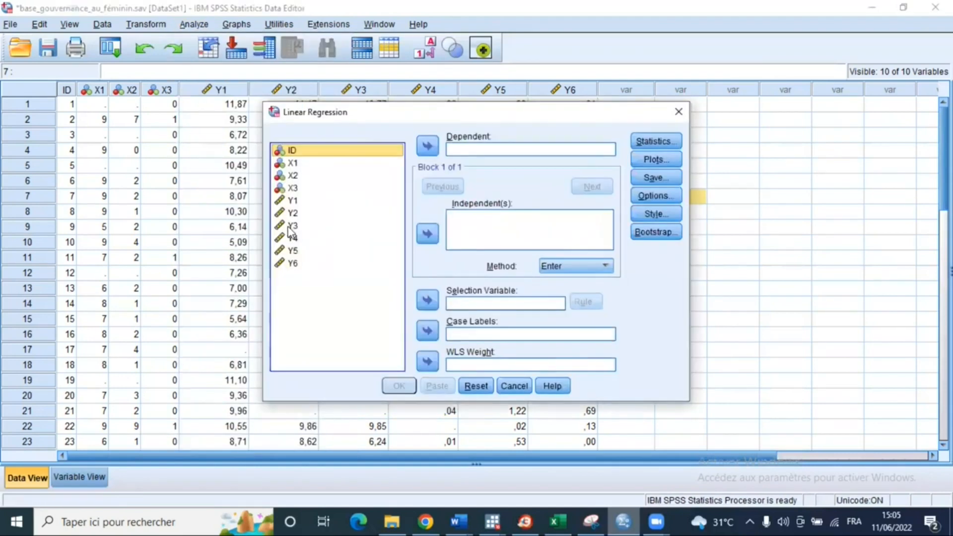
left_click(428, 147)
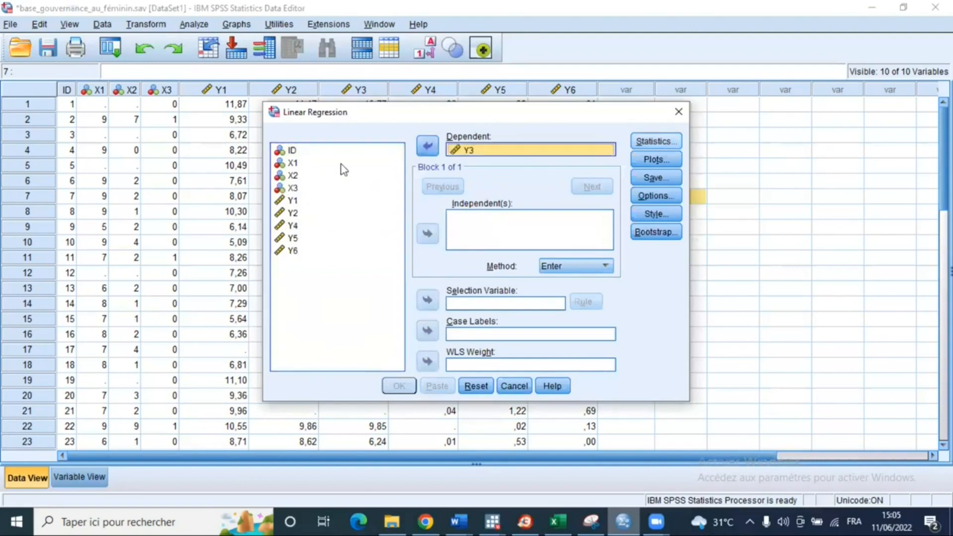
left_click(294, 163)
left_click(295, 188, "shift")
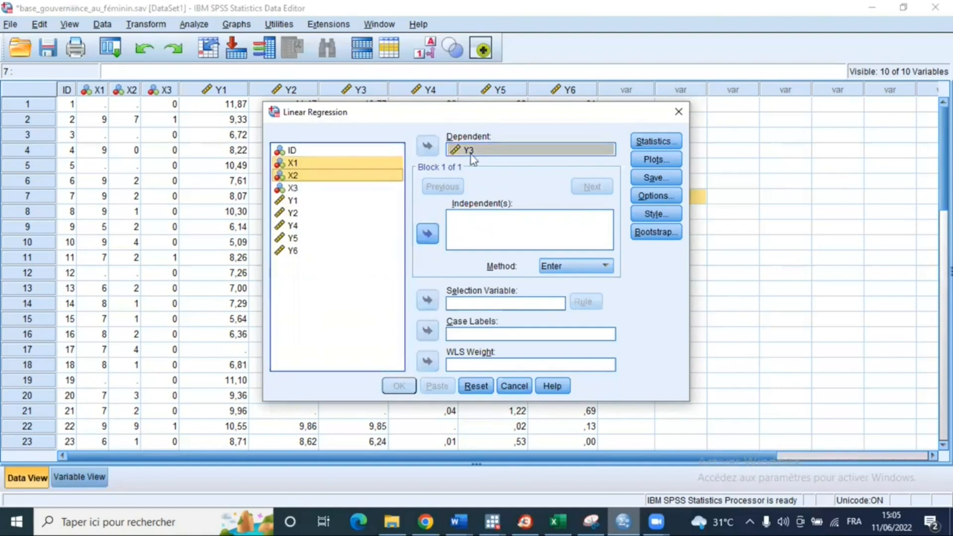
left_click(427, 238)
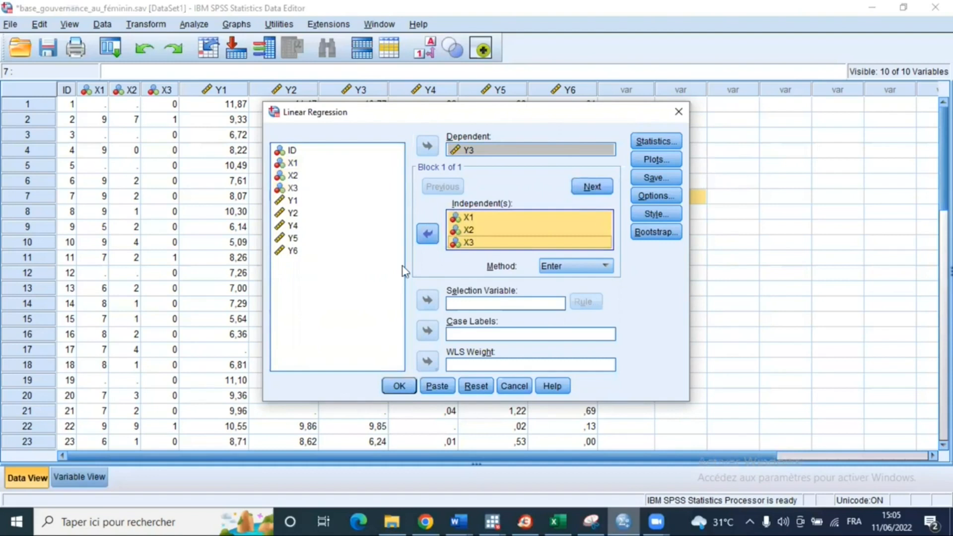
Add the Durbin-Watson residual test to the regression statistics.
left_click(655, 141)
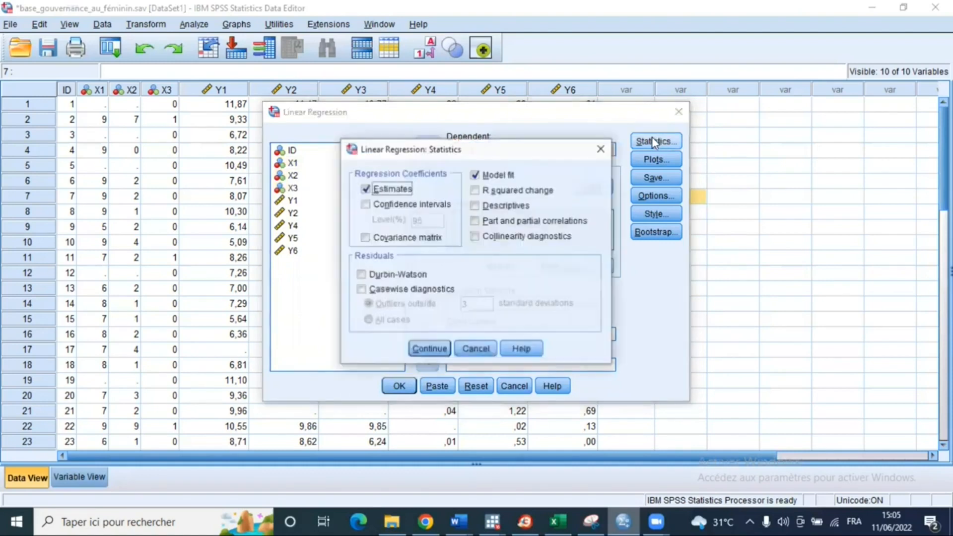
left_click(361, 278)
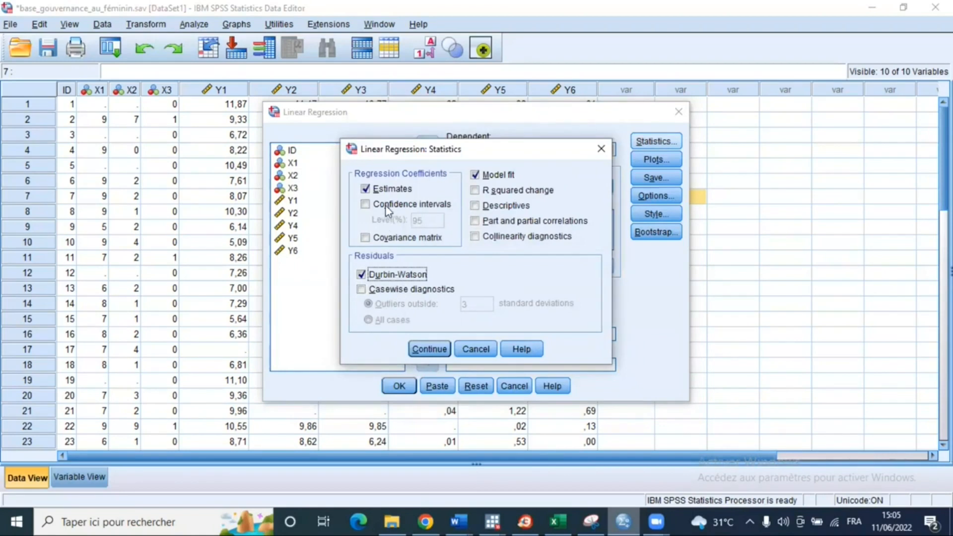
left_click(429, 350)
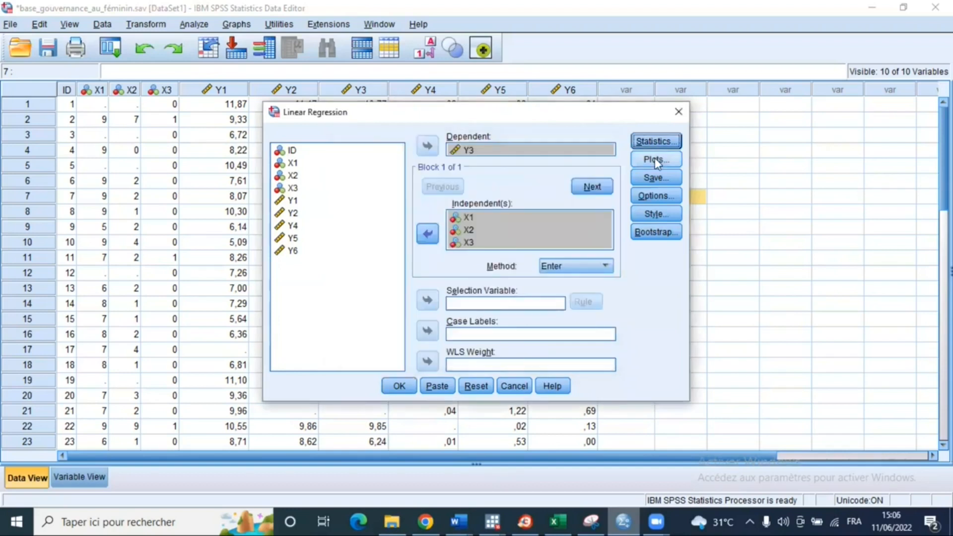
Define a regression scatterplot with *ZPRED on the Y axis and *ZRESID on the X axis.
left_click(654, 159)
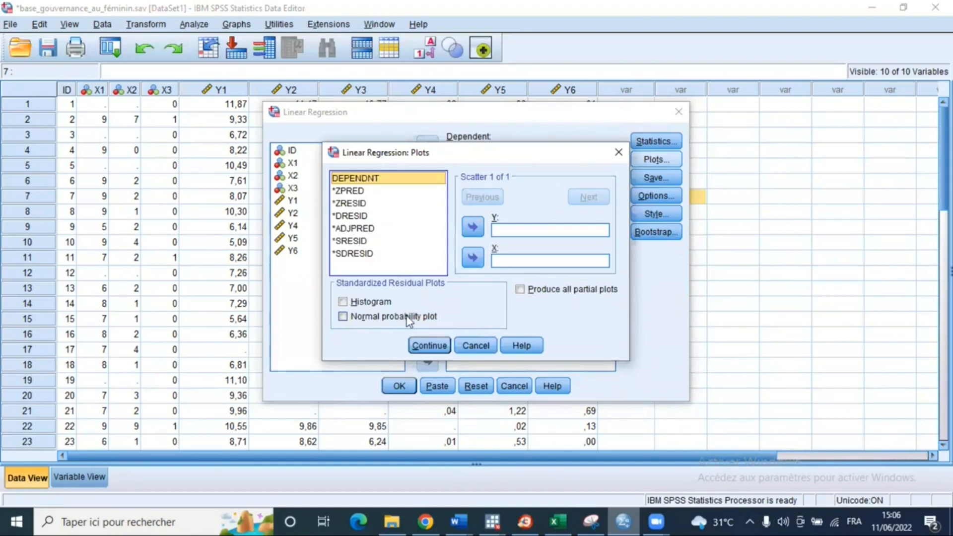
left_click(351, 205)
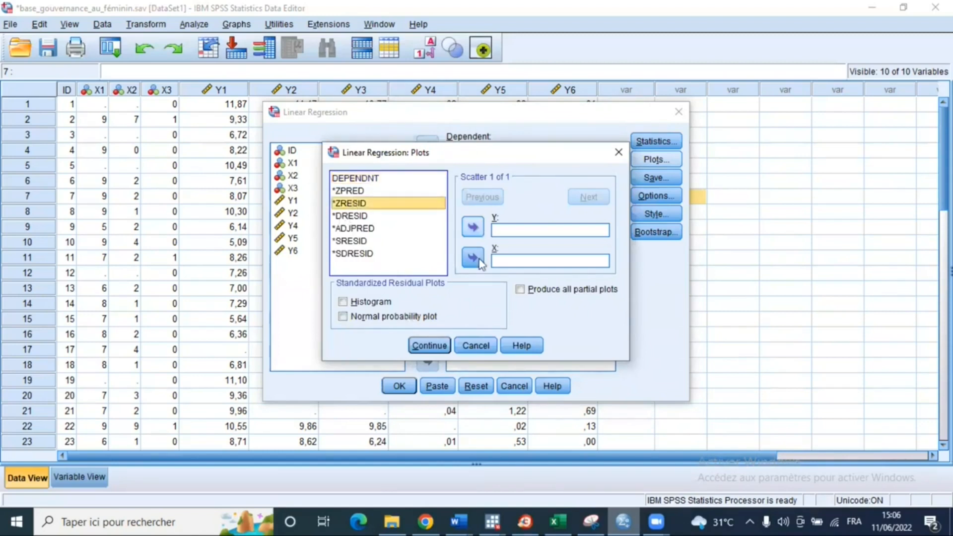
double_click(392, 207)
left_click(473, 228)
left_click(474, 258)
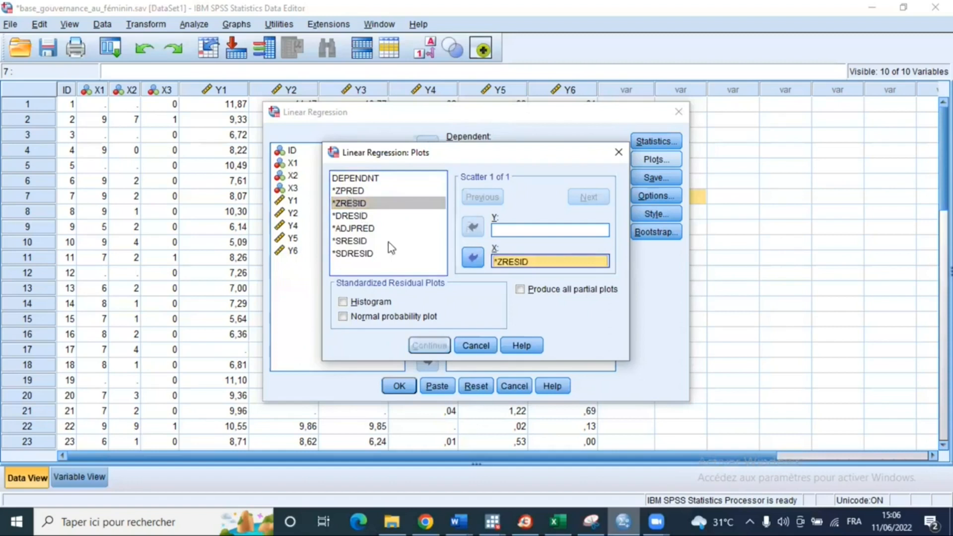
left_click(349, 192)
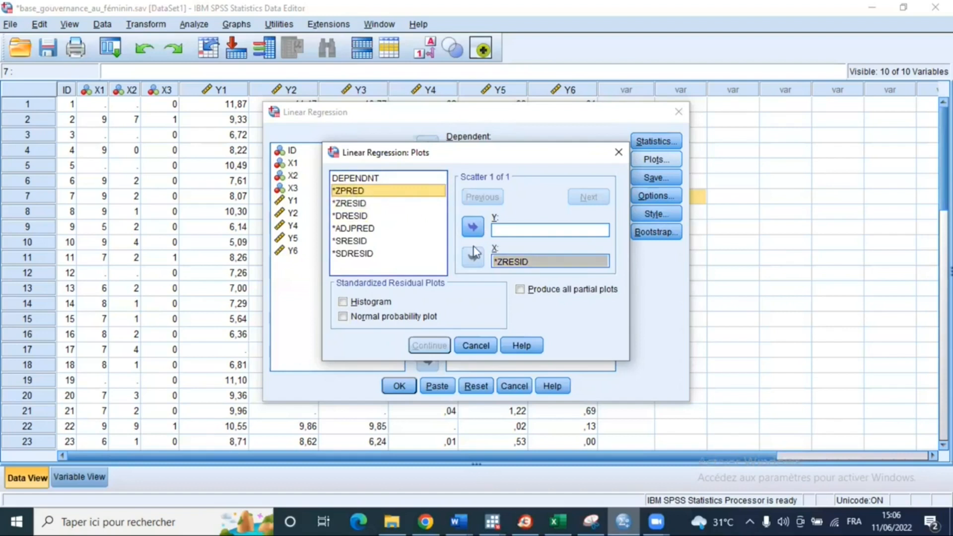
left_click(473, 227)
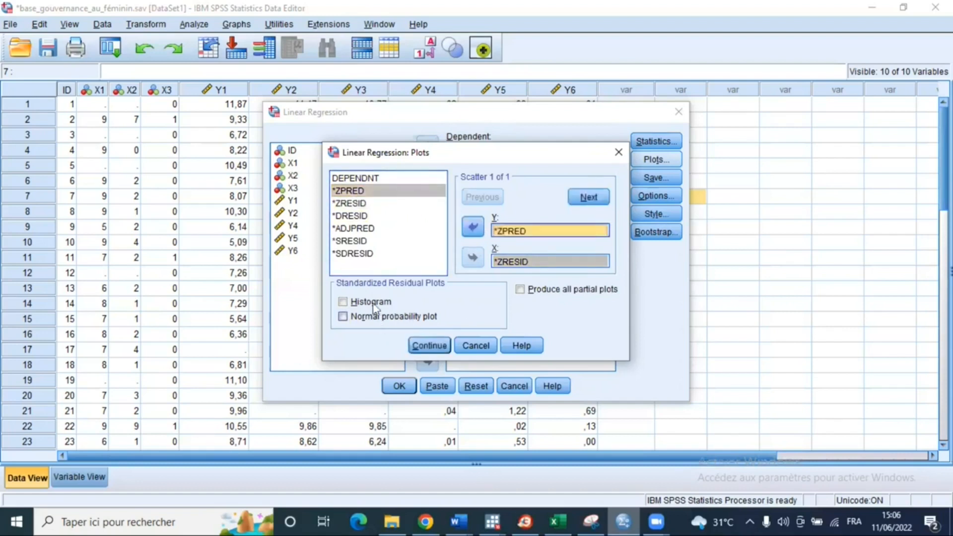
Include the histogram and normal probability plot of the standardized residuals in the regression plots.
left_click(347, 303)
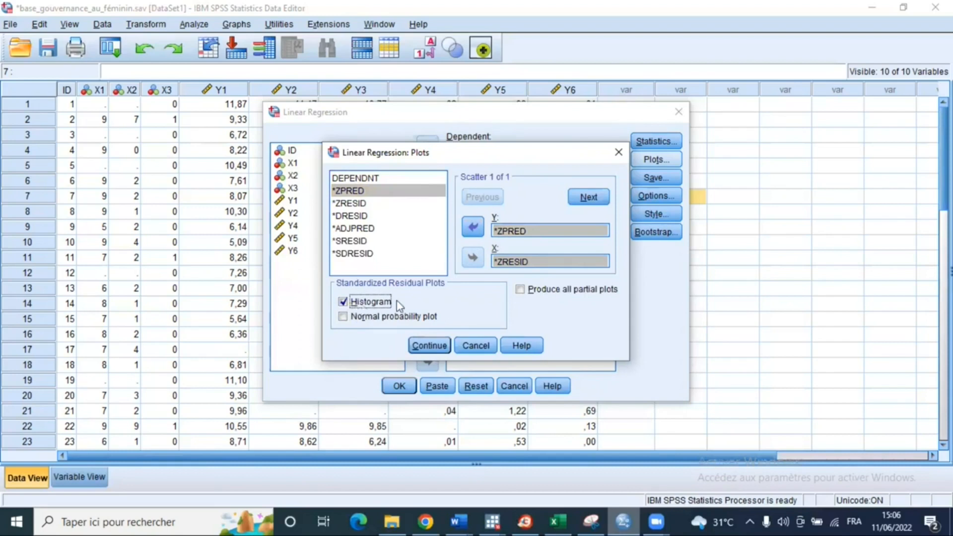
left_click(343, 323)
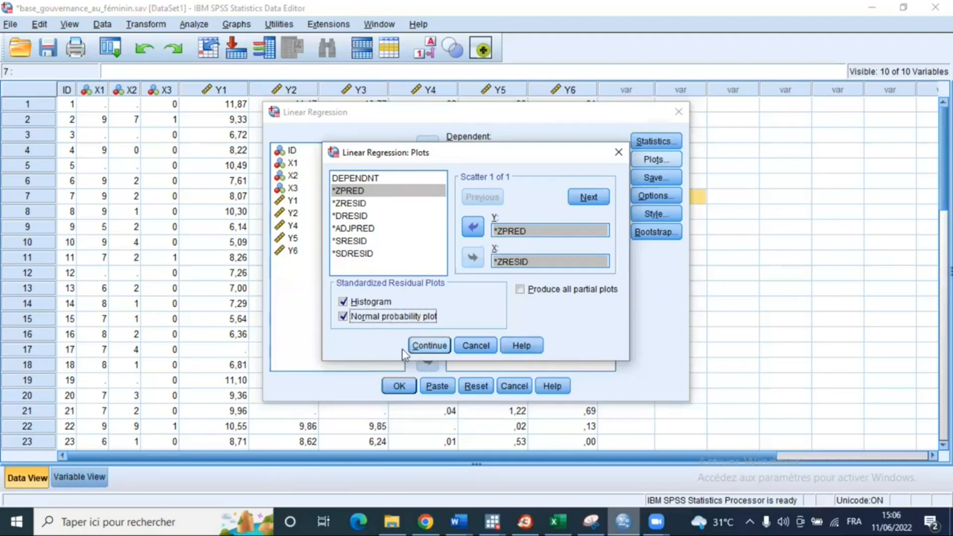
left_click(429, 346)
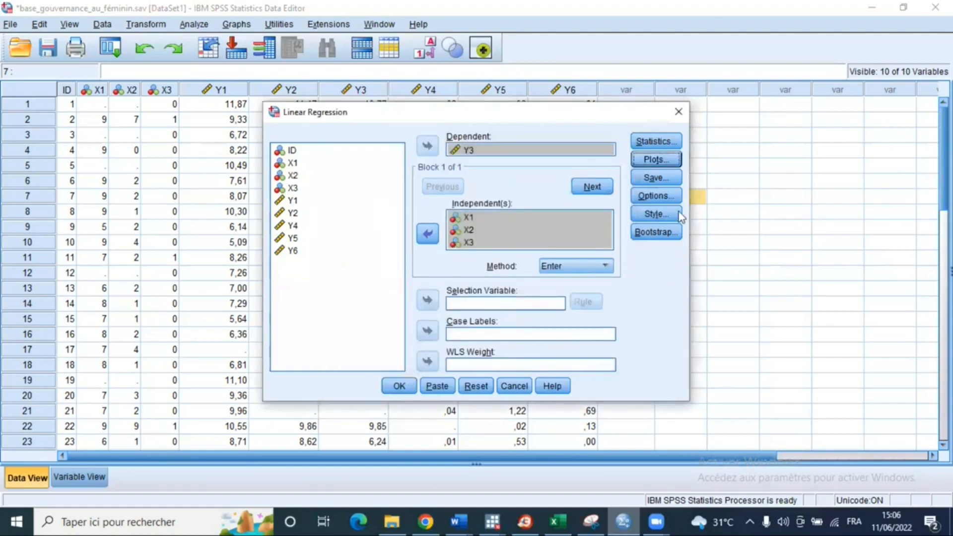
Set the regression to save the standardized residuals, leaving the standardized predicted values unselected.
left_click(654, 179)
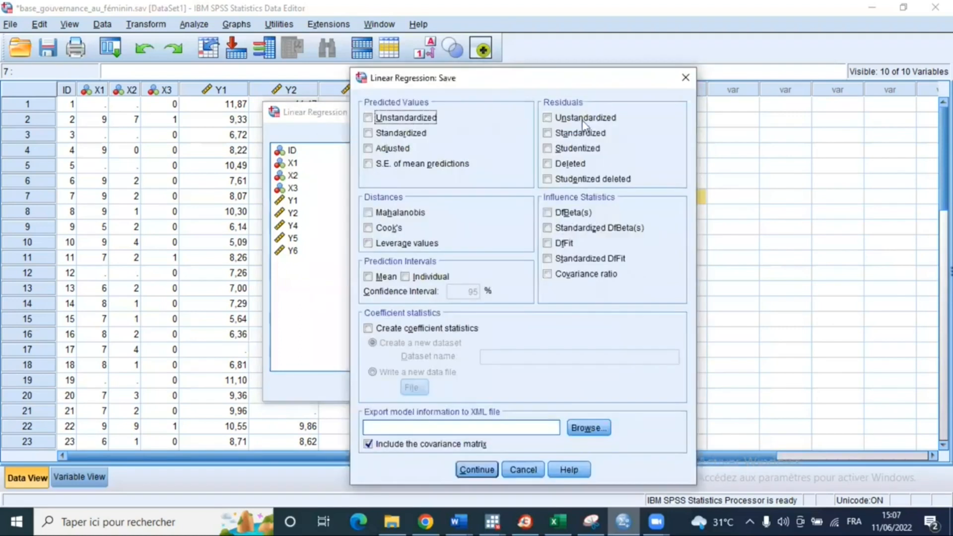
left_click(555, 137)
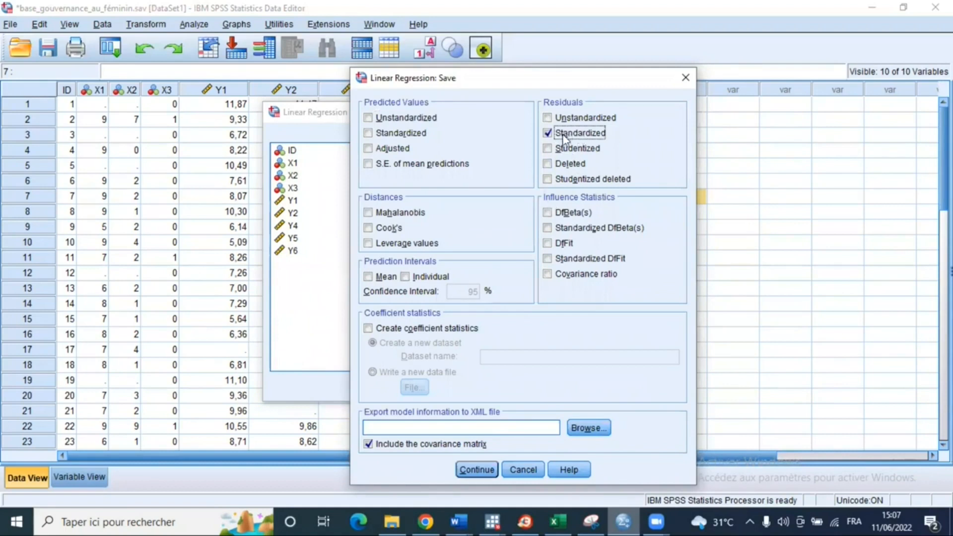
left_click(368, 134)
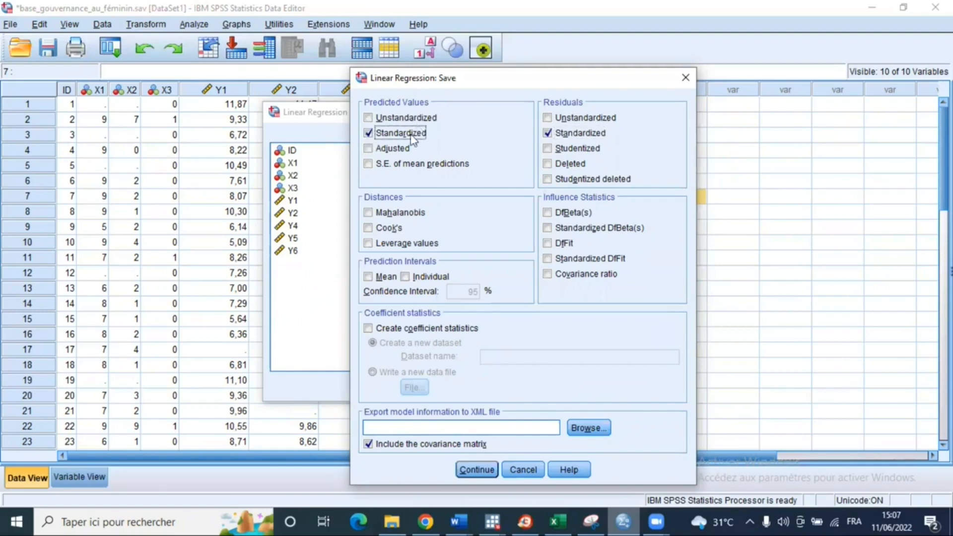
left_click(368, 132)
left_click(368, 133)
left_click(381, 138)
key("Return")
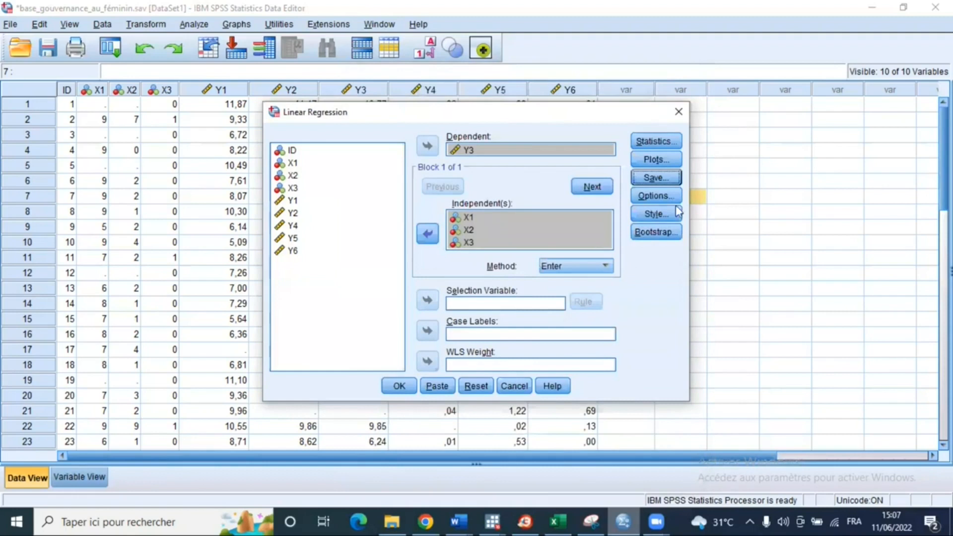
Accept the default regression options, with missing cases excluded listwise, and run the linear regression.
left_click(651, 201)
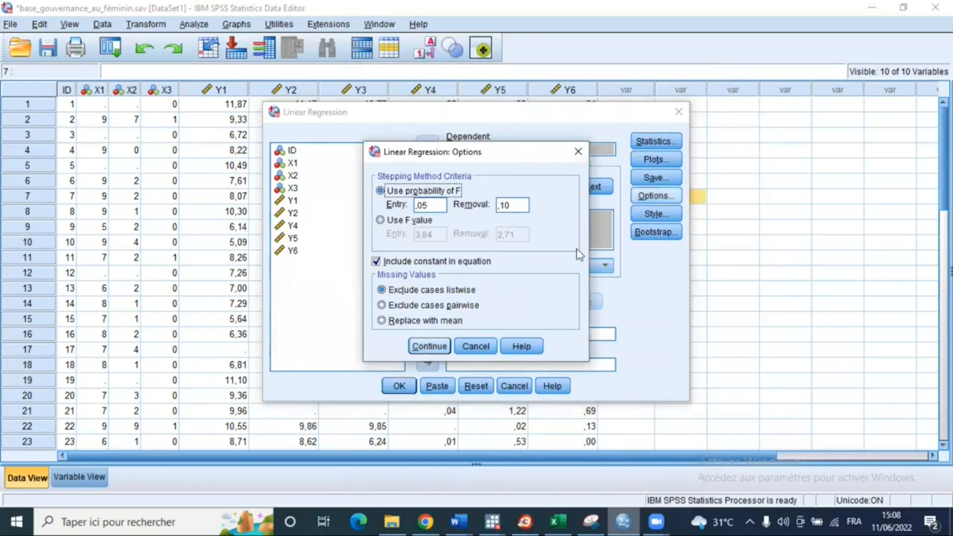
key("Return")
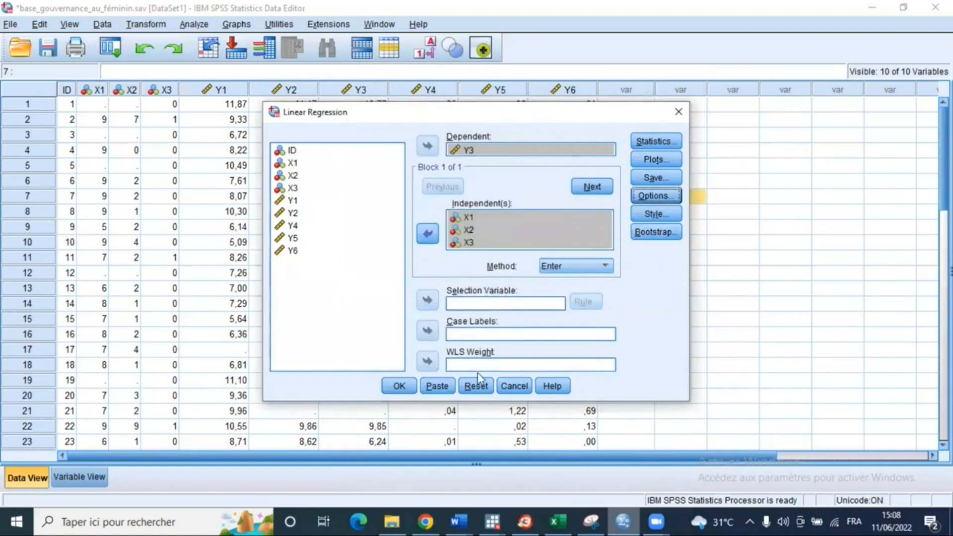
left_click(404, 387)
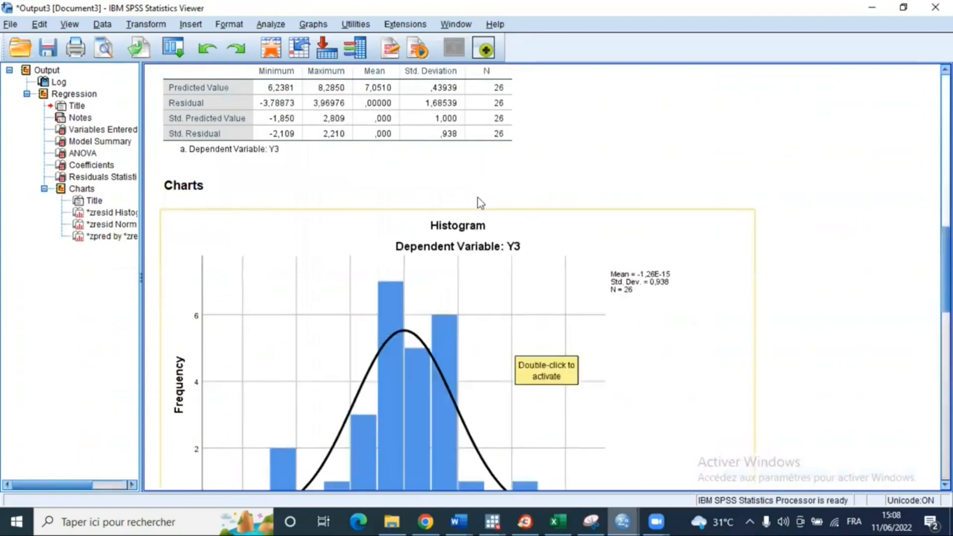
Examine the Model Summary with its Durbin-Watson value, the ANOVA, Coefficients and Residuals Statistics tables, the residual histogram and the normal P-P plot.
scroll(496, 196, "up", 15)
scroll(543, 191, "down", 4)
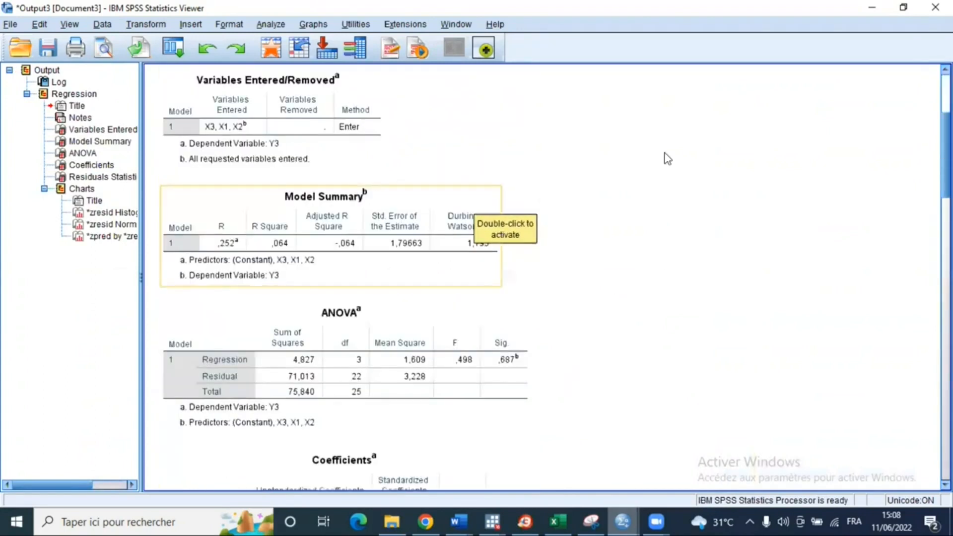
left_click(479, 245)
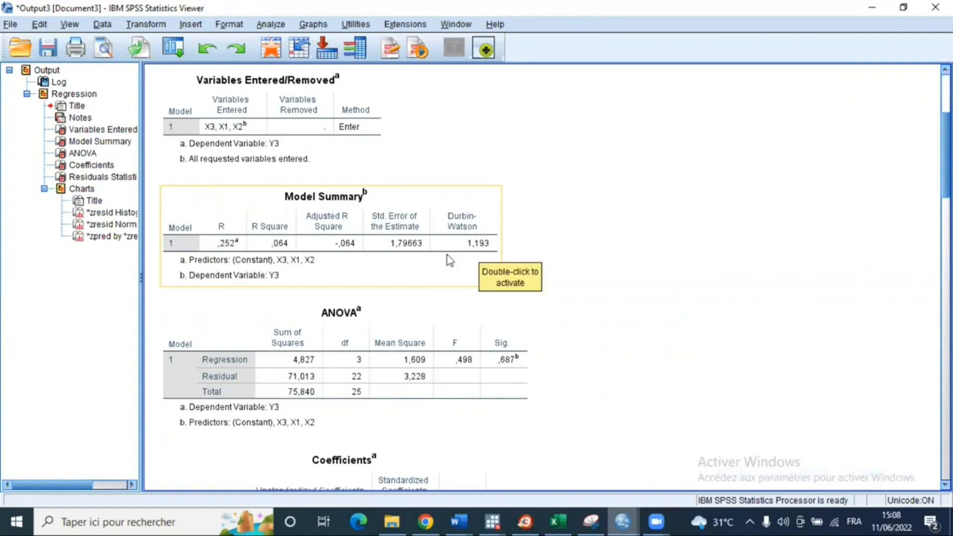
scroll(449, 260, "up", 3)
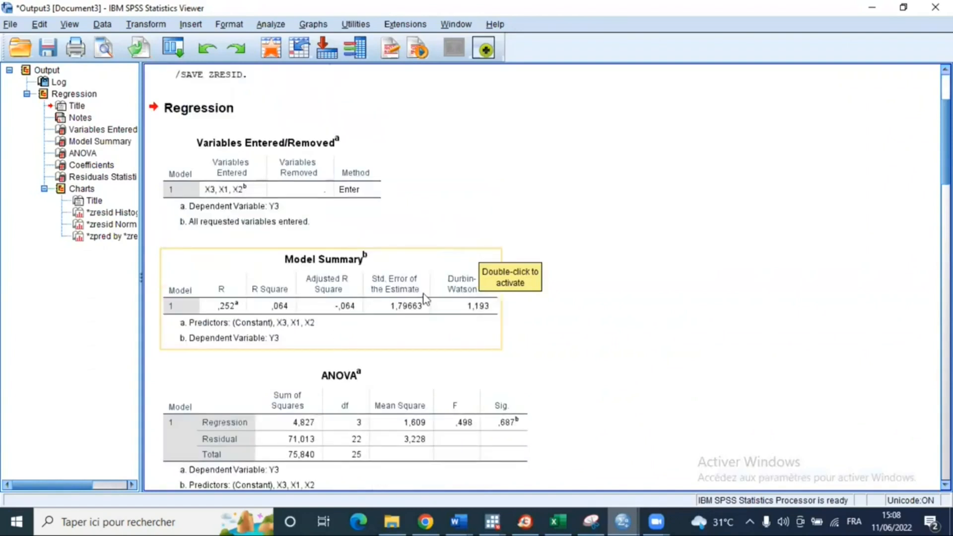
scroll(464, 181, "down", 12)
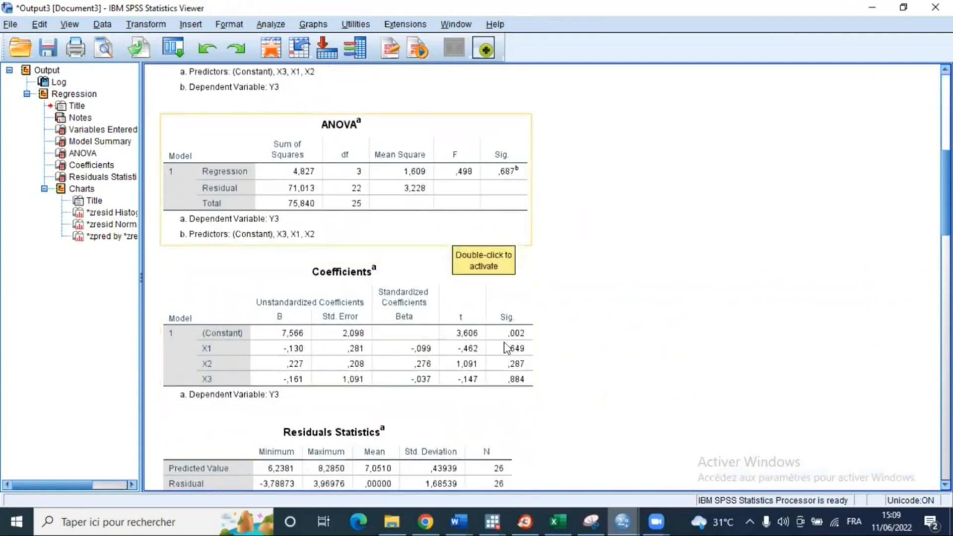
scroll(385, 232, "down", 3)
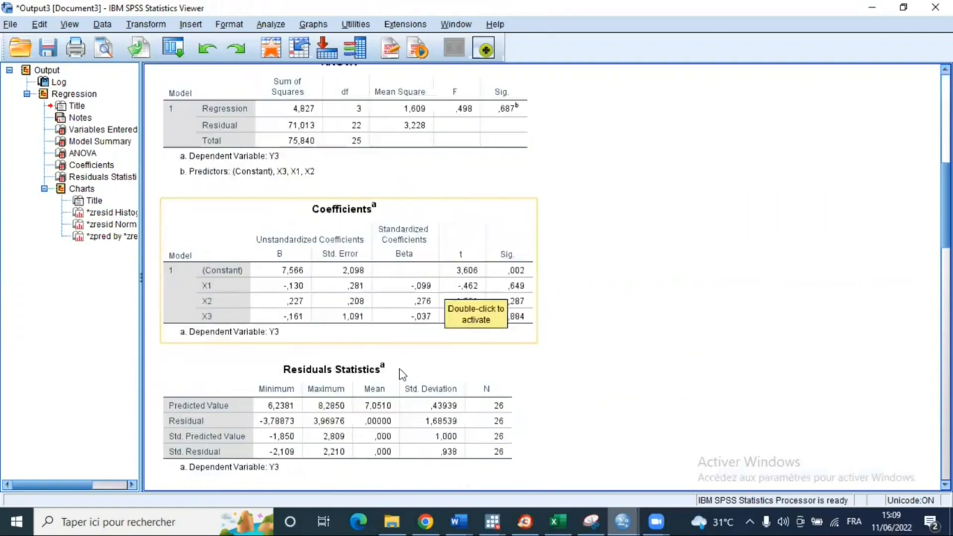
scroll(384, 404, "down", 3)
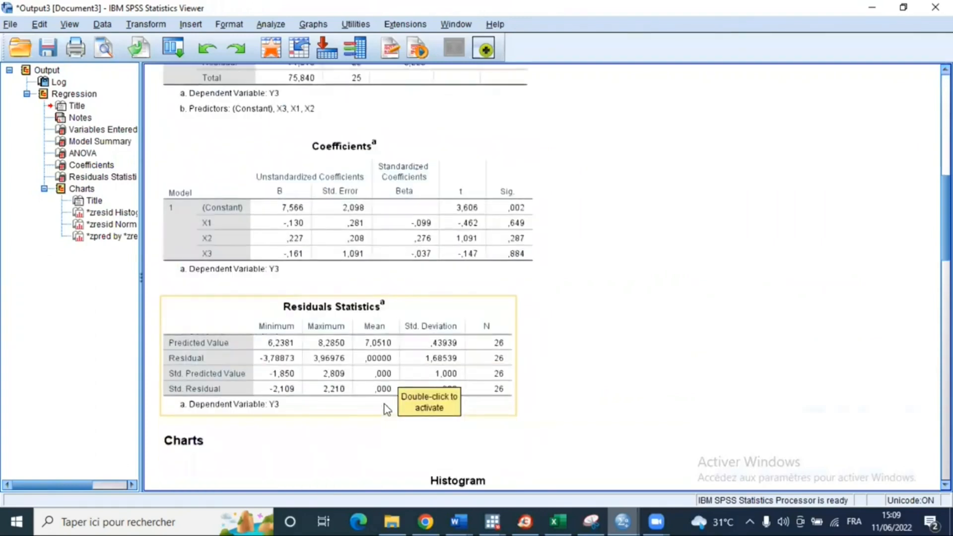
scroll(397, 376, "down", 15)
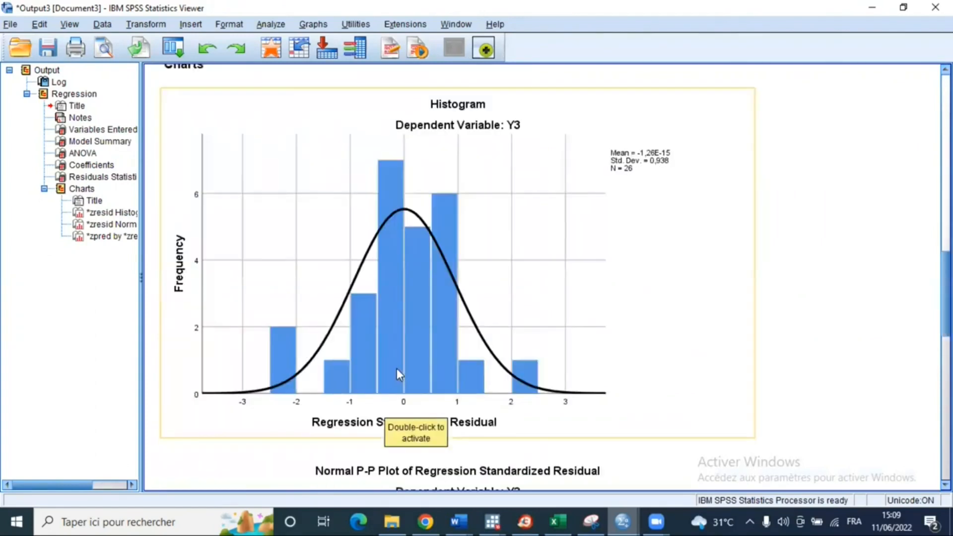
scroll(396, 180, "down", 18)
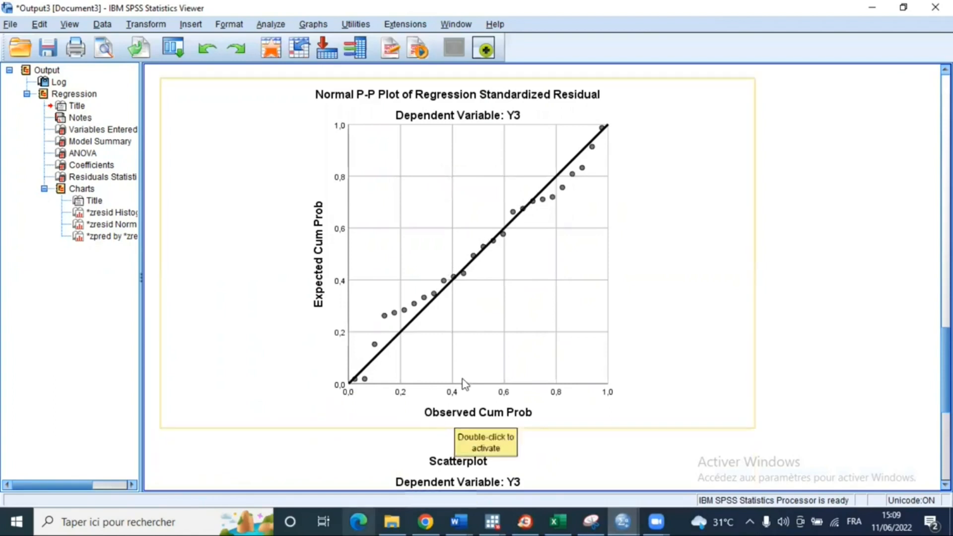
scroll(469, 385, "down", 3)
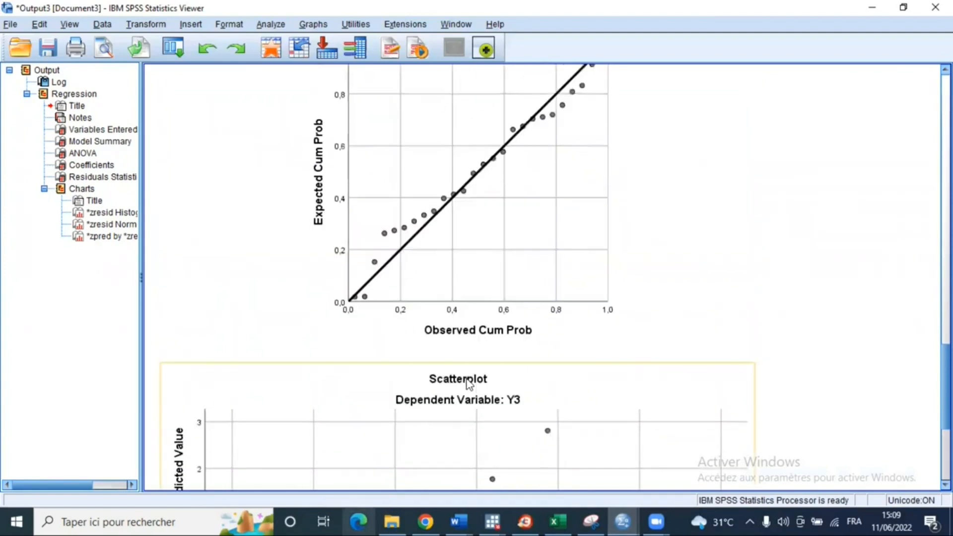
scroll(467, 382, "up", 5)
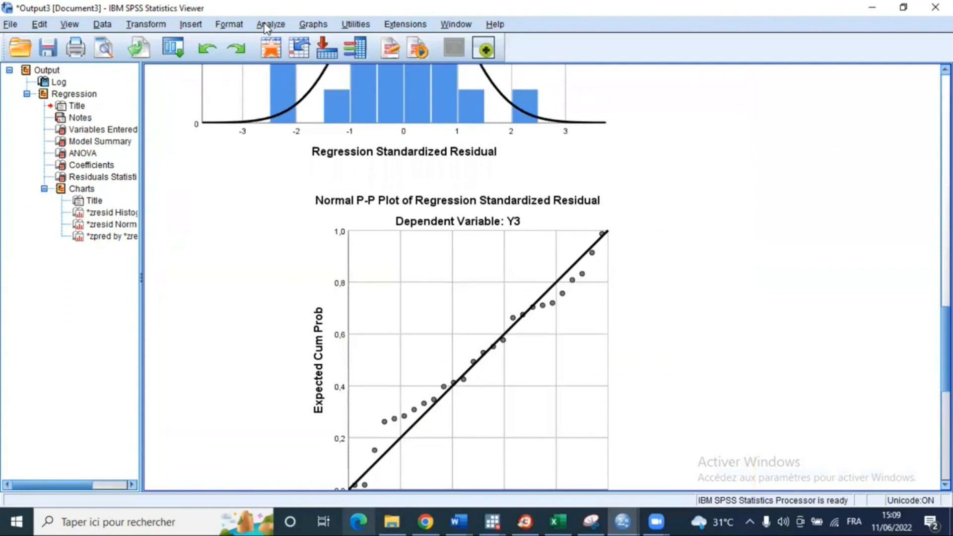
Examine the normal P-P plot and the scatterplot of standardized predicted values against standardized residuals for Y3.
scroll(392, 367, "down", 3)
scroll(392, 367, "up", 3)
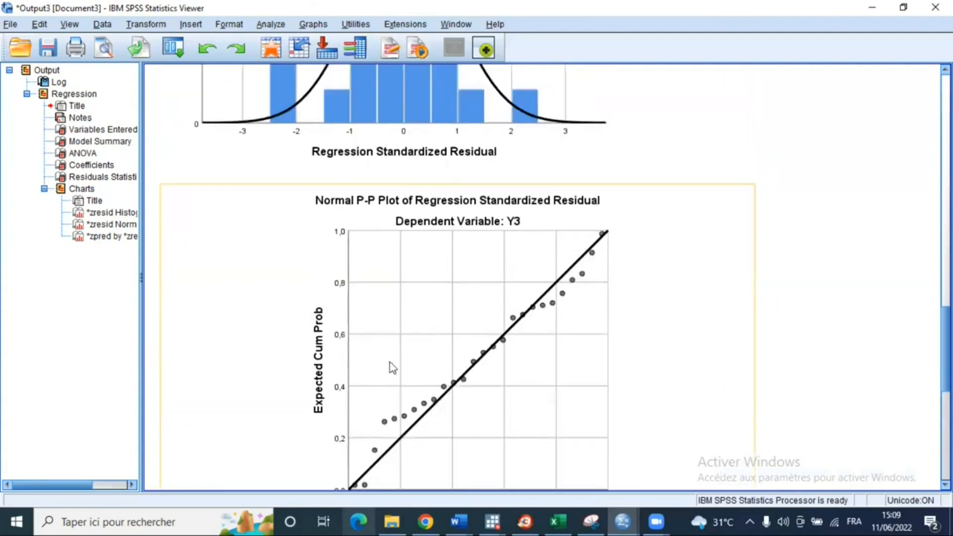
scroll(397, 365, "down", 1)
scroll(399, 364, "up", 3)
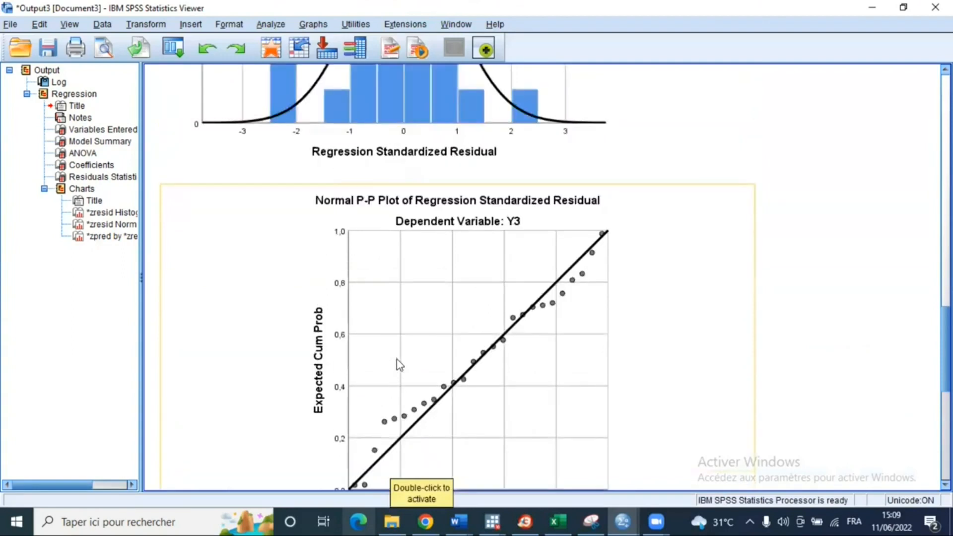
scroll(399, 365, "down", 6)
scroll(400, 362, "down", 15)
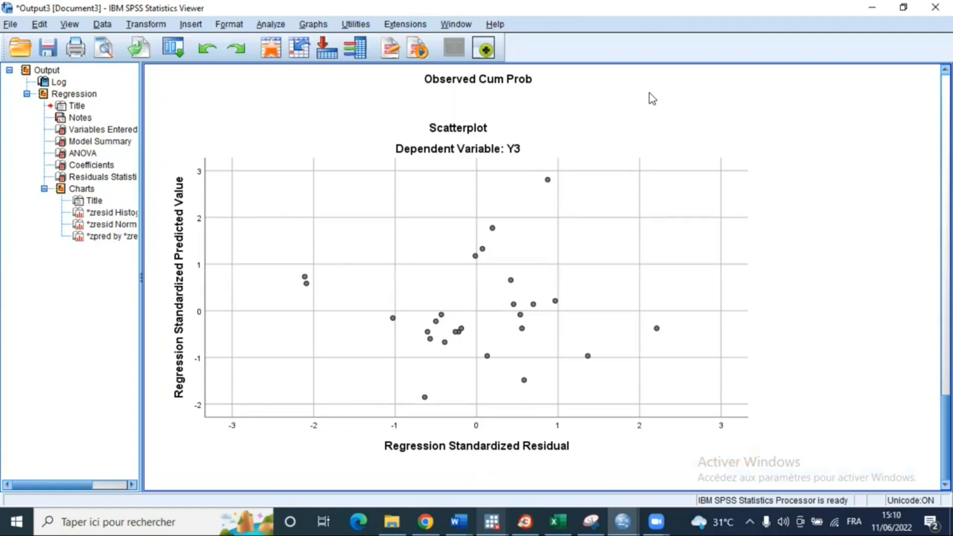
Return to the dataset and set up an Explore analysis with the saved Standardized Residual as the dependent variable.
key("alt+Tab")
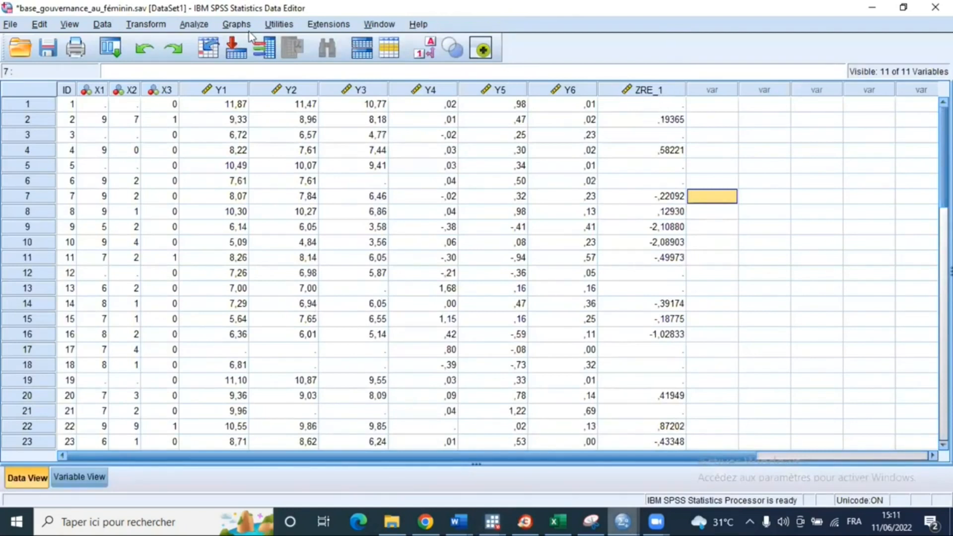
left_click(194, 25)
mouse_move(238, 58)
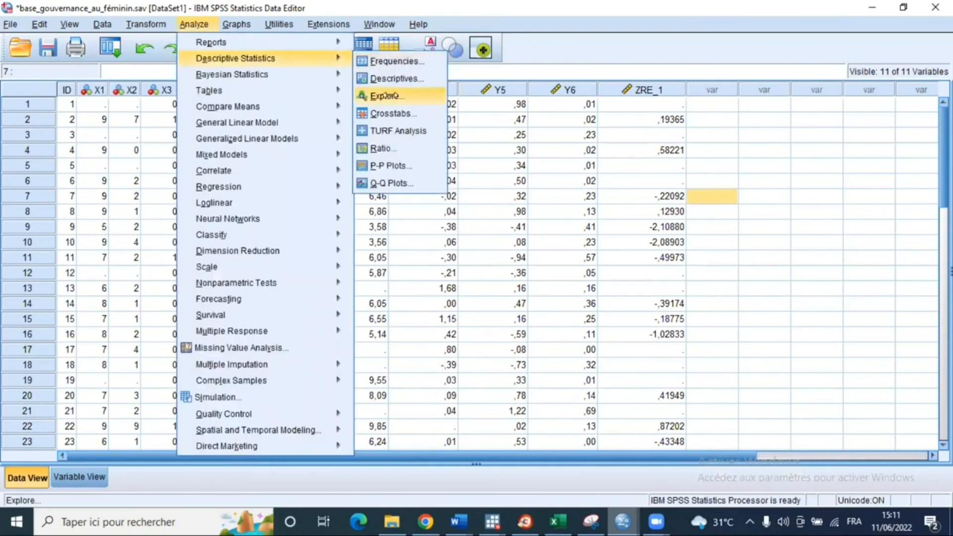
key("Return")
scroll(333, 258, "down", 1)
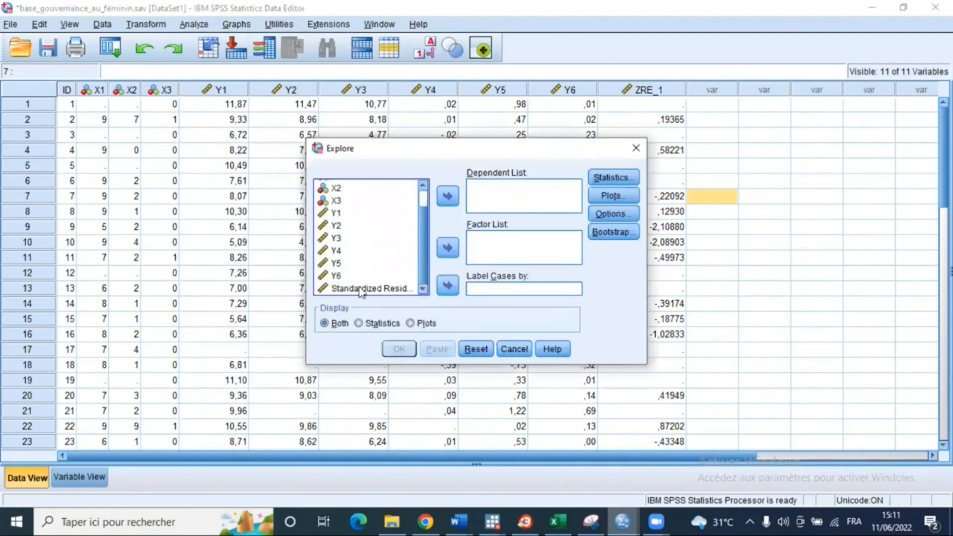
left_click(380, 287)
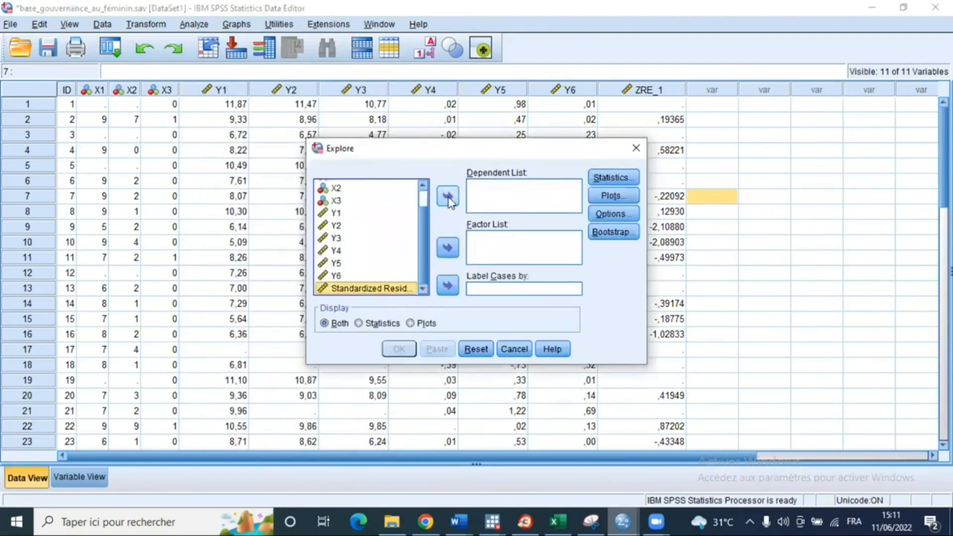
left_click(448, 199)
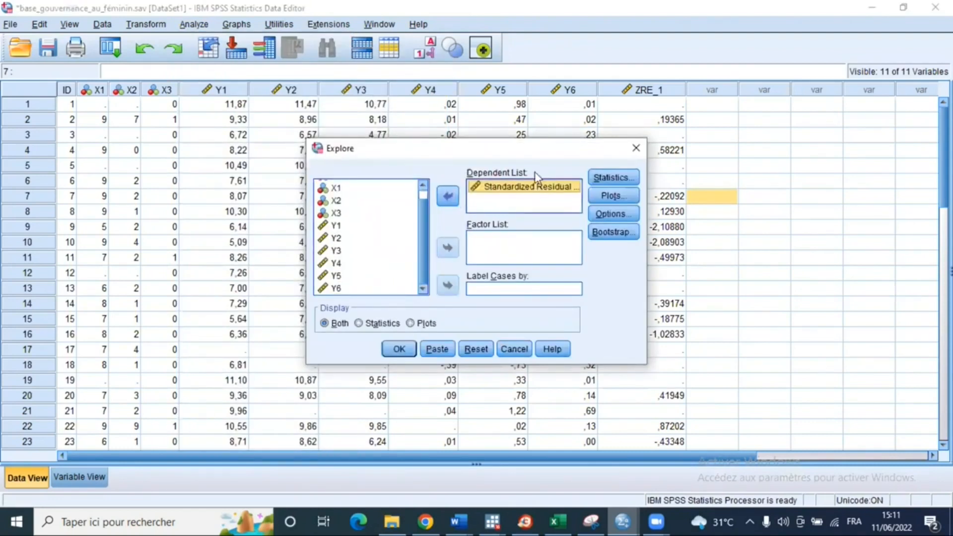
Keep descriptives with a 95% confidence interval, add normality plots with tests, and run the Explore analysis.
left_click(612, 178)
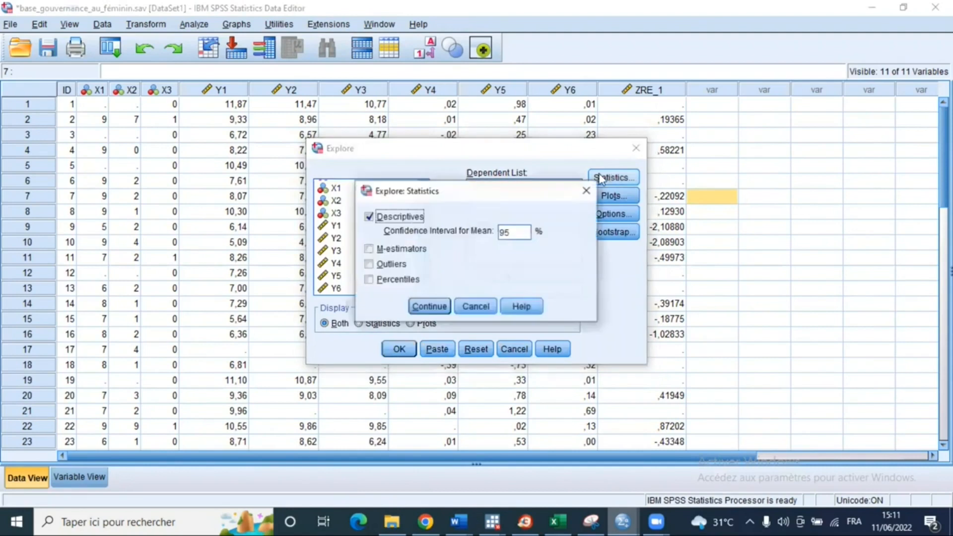
left_click(428, 307)
left_click(613, 204)
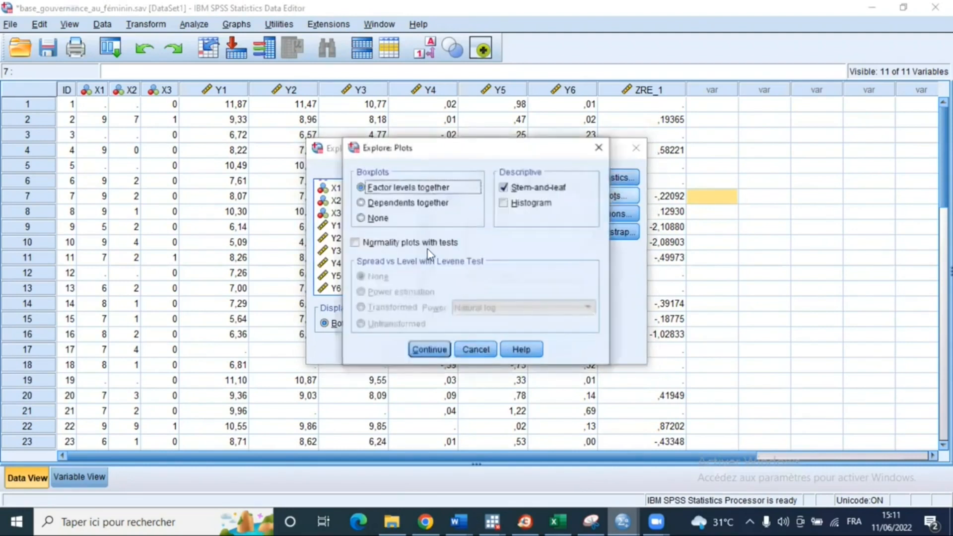
left_click(355, 242)
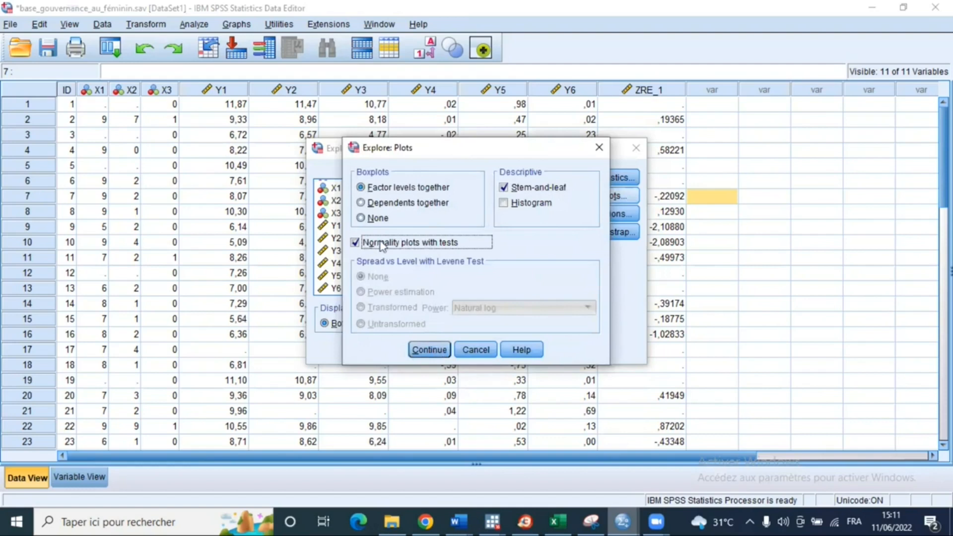
left_click(428, 352)
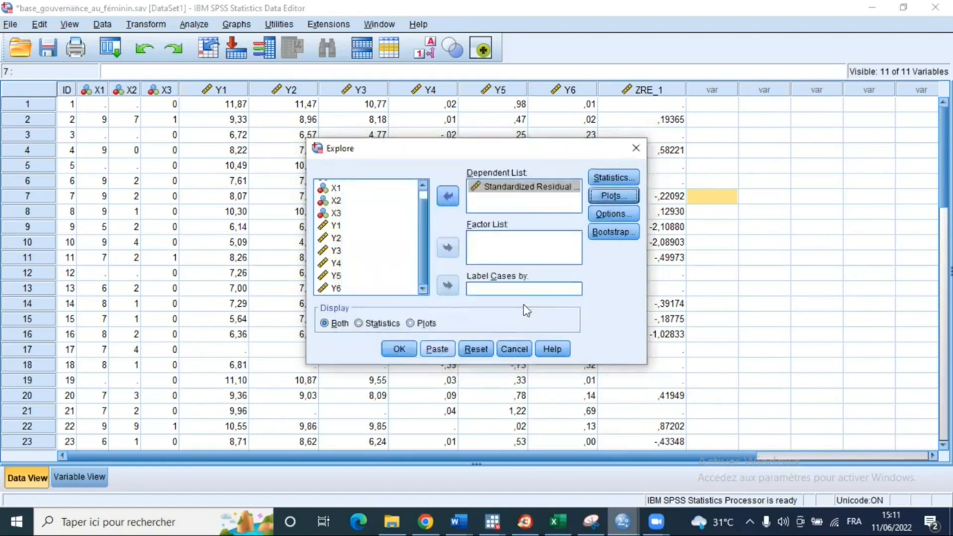
left_click(399, 350)
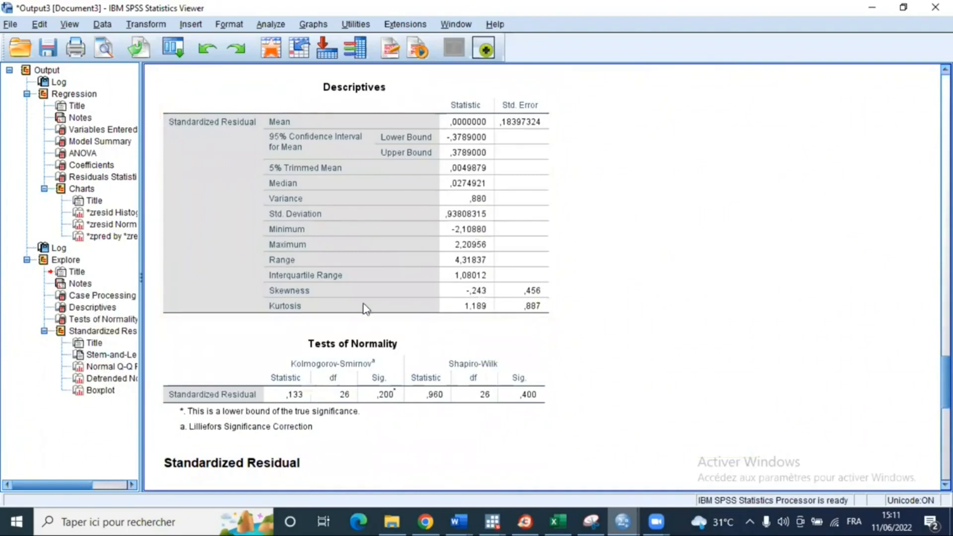
Examine the Tests of Normality table, the stem-and-leaf plot and the normal Q-Q plot of the standardized residuals.
scroll(421, 219, "down", 2)
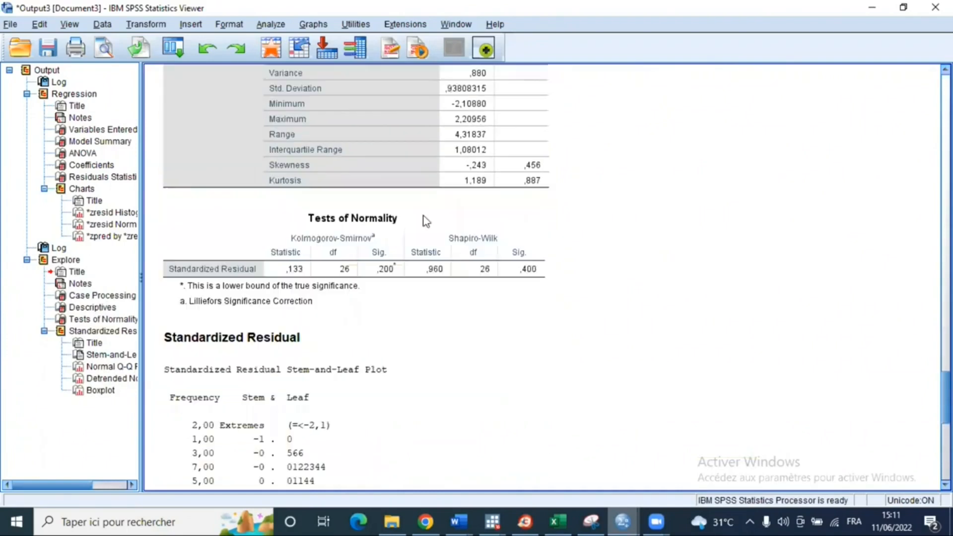
scroll(506, 272, "up", 1)
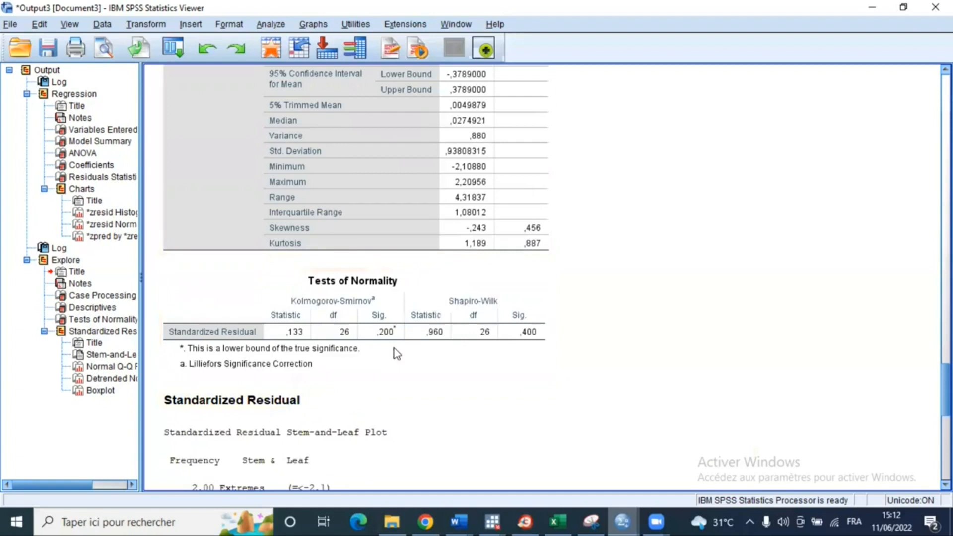
scroll(394, 349, "down", 3)
scroll(392, 347, "down", 3)
scroll(393, 347, "up", 3)
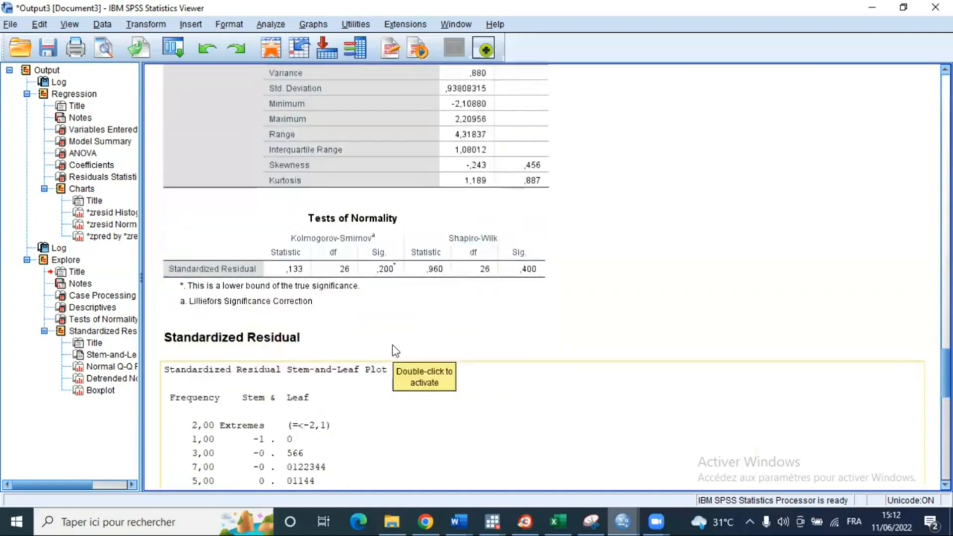
scroll(392, 346, "down", 15)
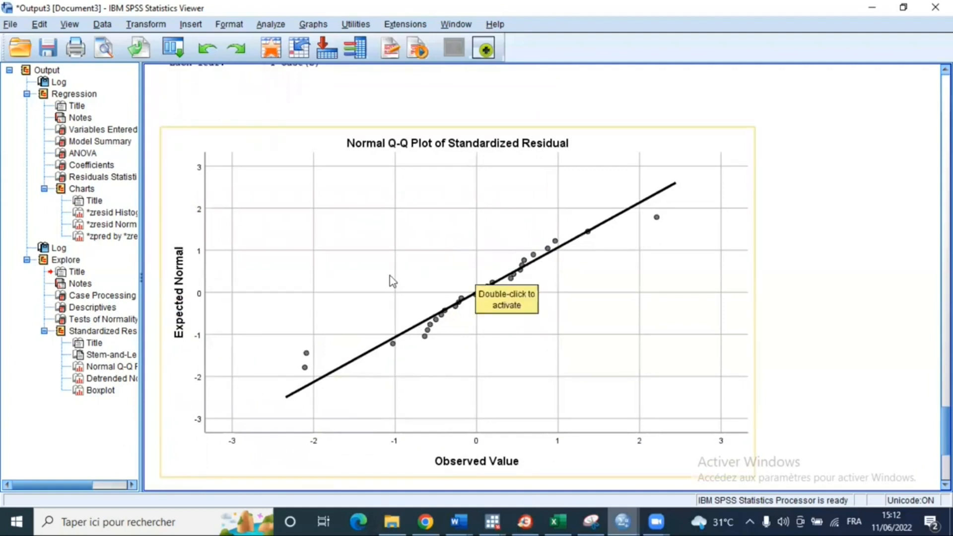
scroll(390, 278, "up", 3)
scroll(392, 264, "up", 3)
scroll(377, 229, "up", 3)
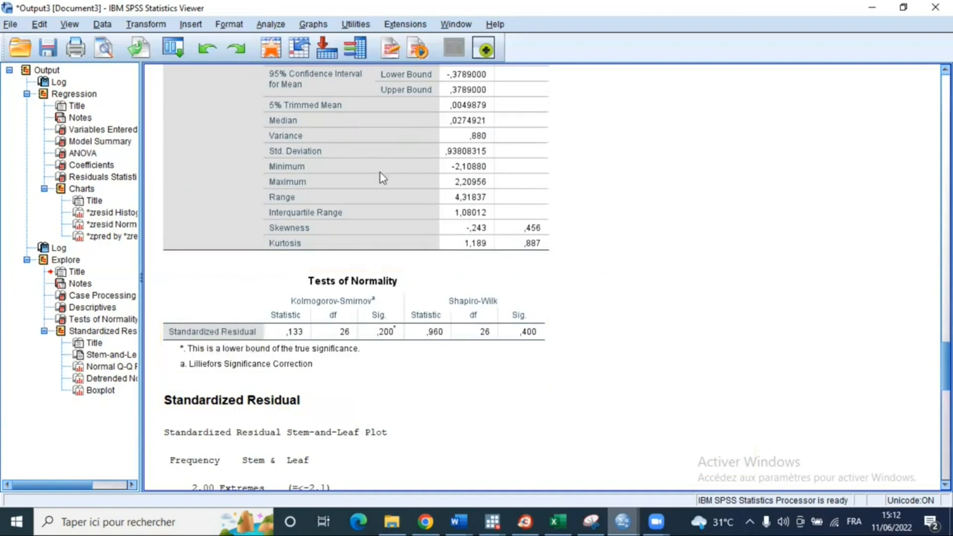
Review the Durbin-Watson value in the Model Summary, and switch to Chrome to consult the 5% critical values in tabel-dw.pdf.
scroll(412, 296, "up", 15)
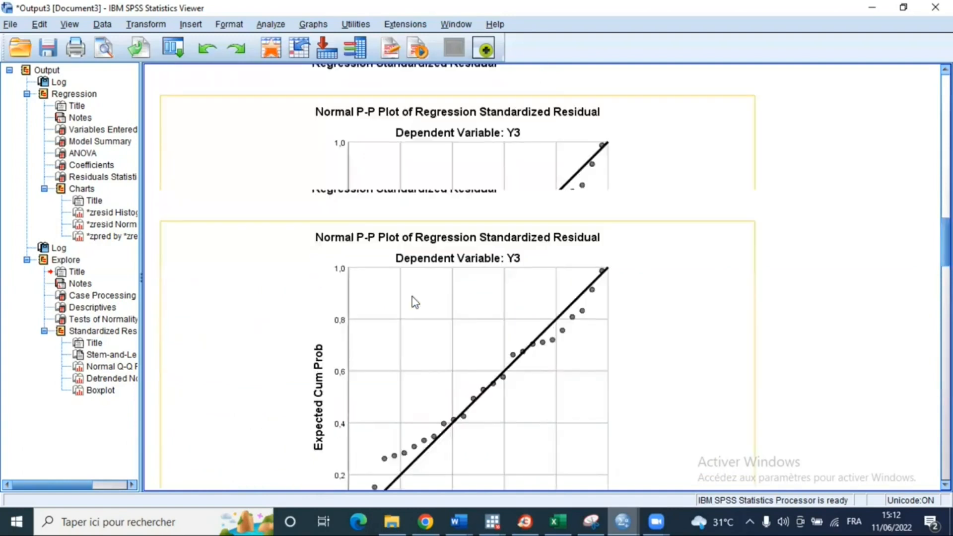
scroll(413, 296, "up", 10)
scroll(413, 296, "up", 10)
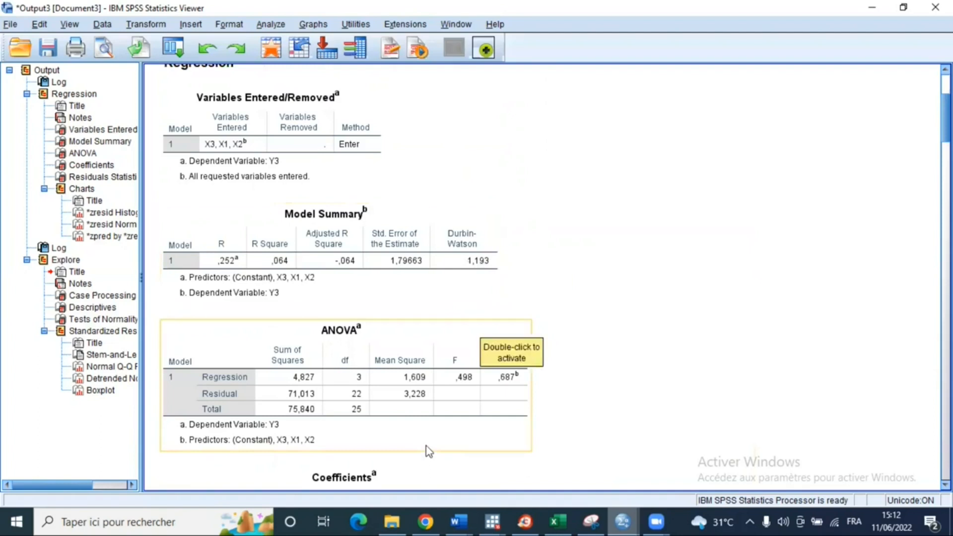
left_click(427, 521)
left_click(657, 7)
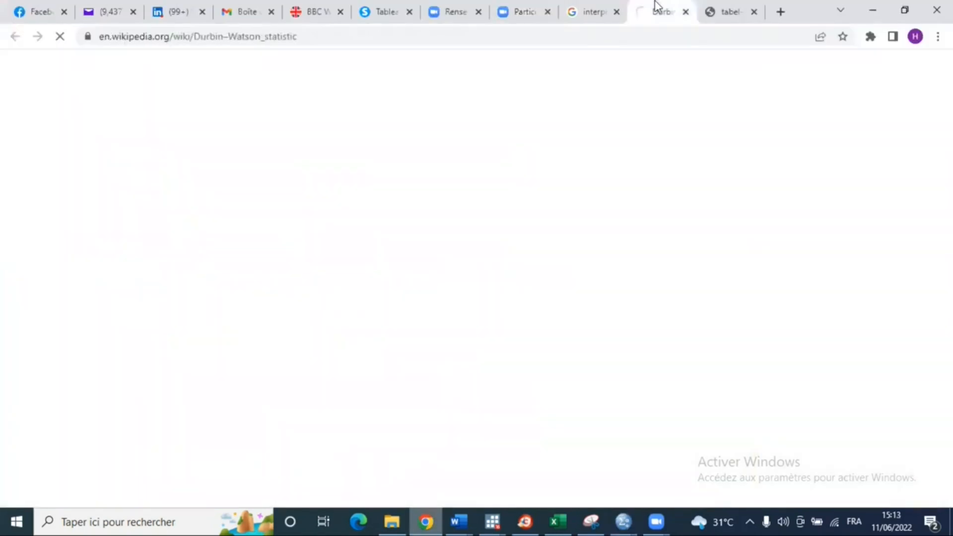
left_click(722, 15)
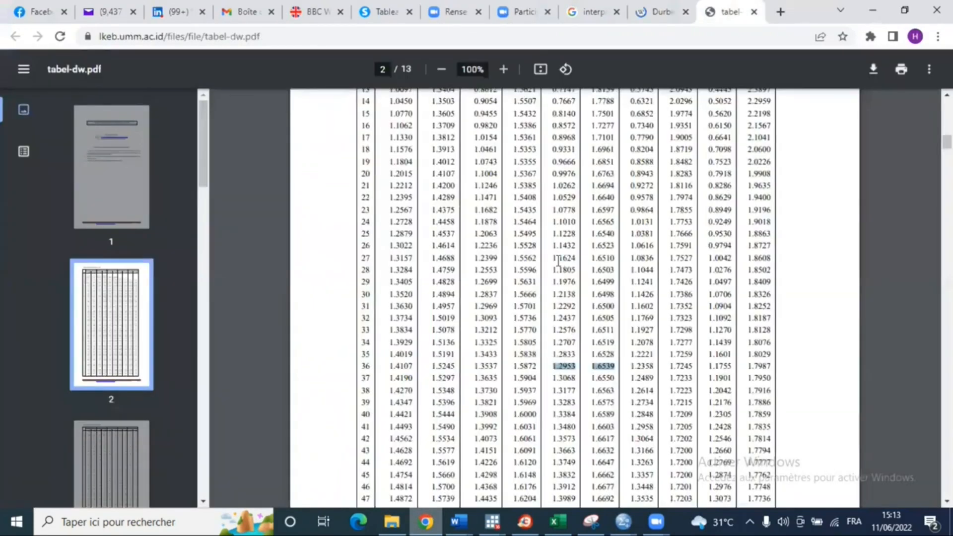
scroll(560, 248, "up", 3)
scroll(576, 189, "up", 1)
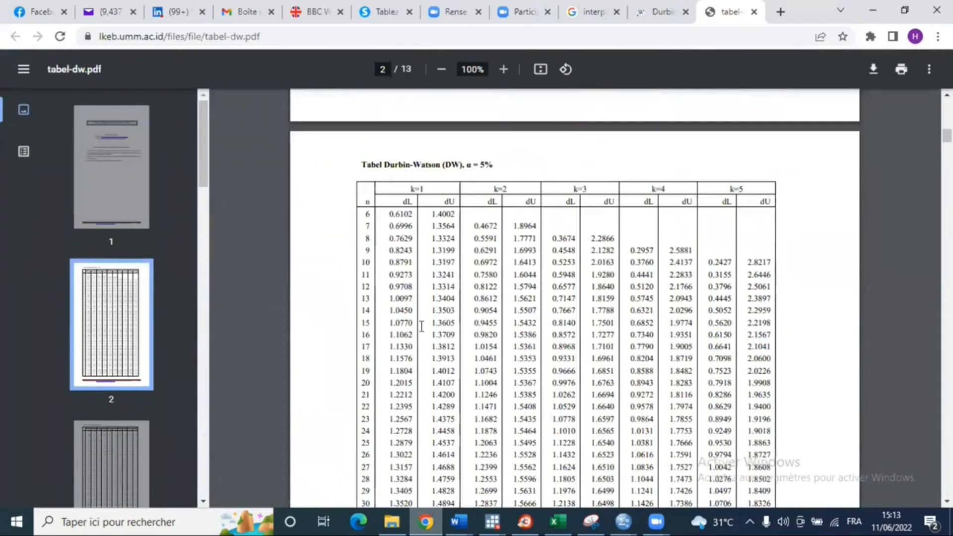
scroll(422, 326, "down", 1)
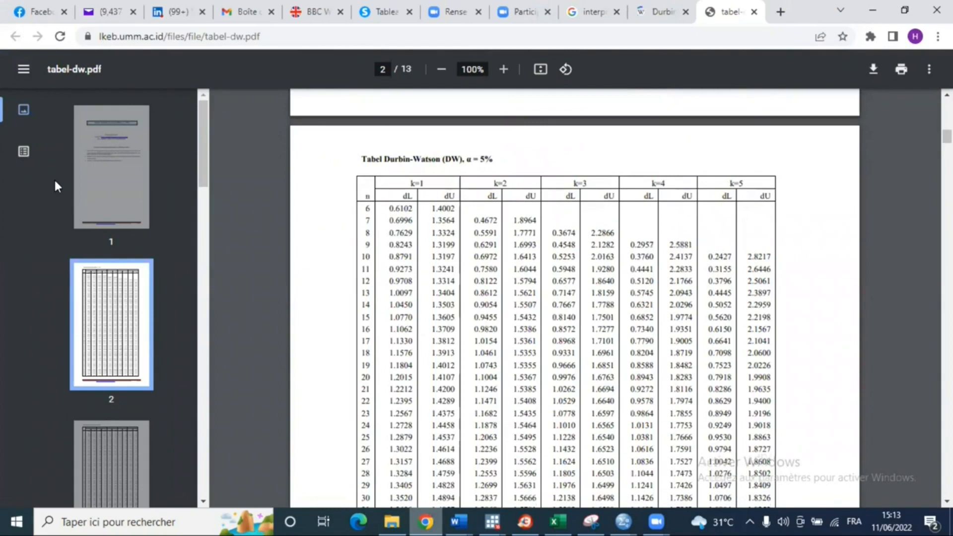
Check the case count and model predictors in SPSS, and compare the Durbin-Watson decision rules on Wikipedia with the critical values in tabel-dw.pdf.
key("alt+Tab")
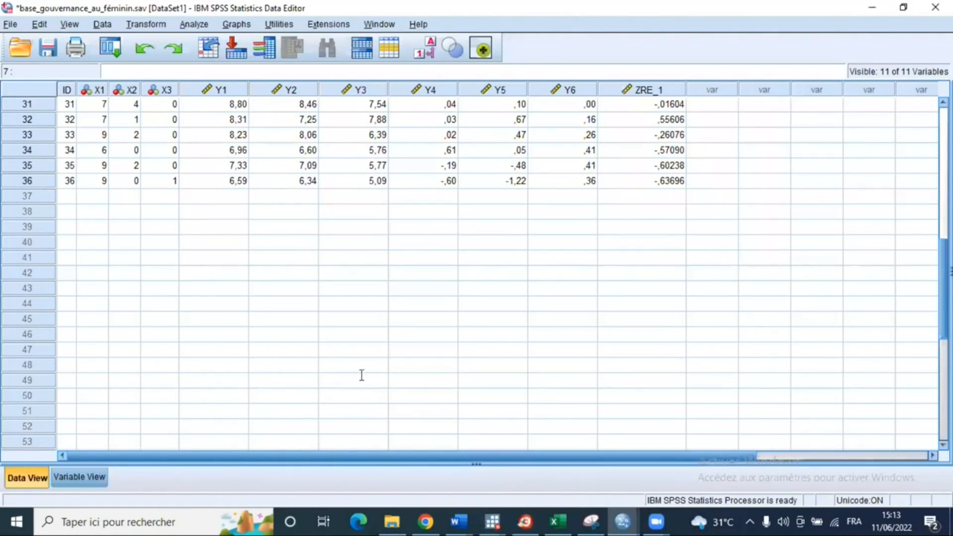
key("alt+Tab")
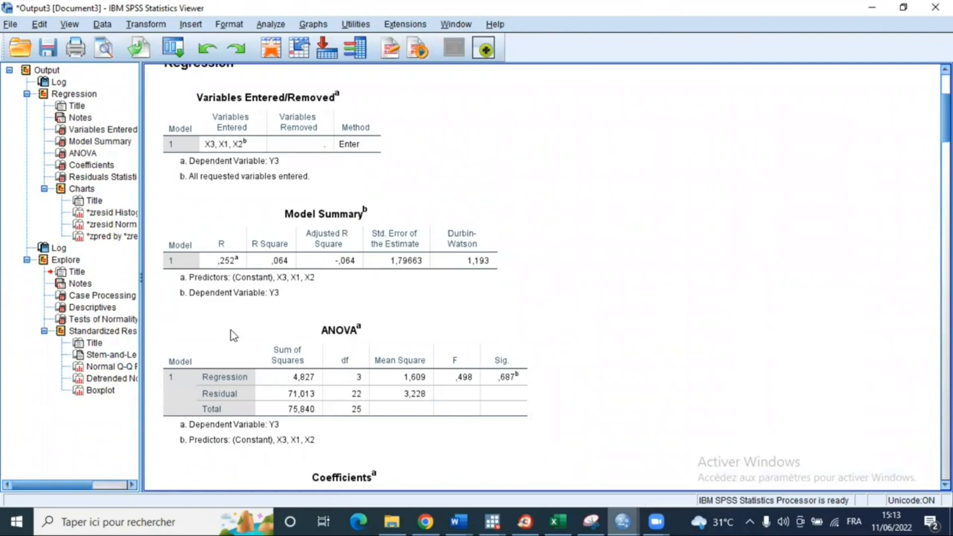
key("alt+Tab")
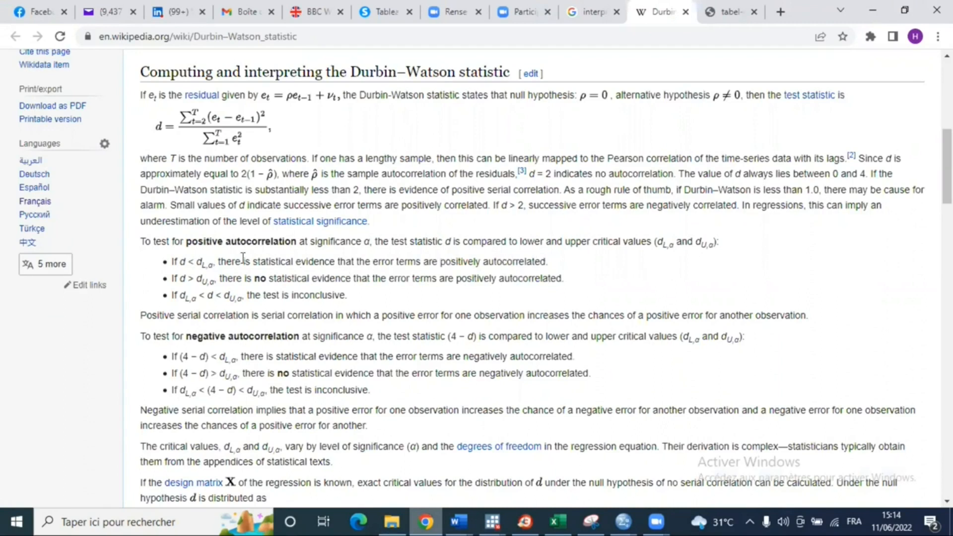
left_click(726, 10)
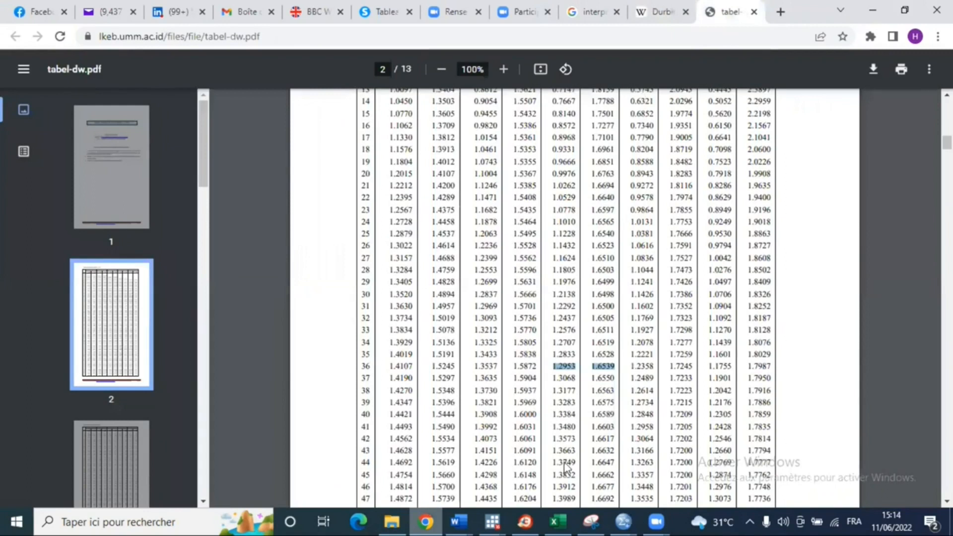
Switch back to the SPSS Data Editor and review the last cases of the dataset with their saved standardized residuals.
left_click(624, 522)
left_click(563, 463)
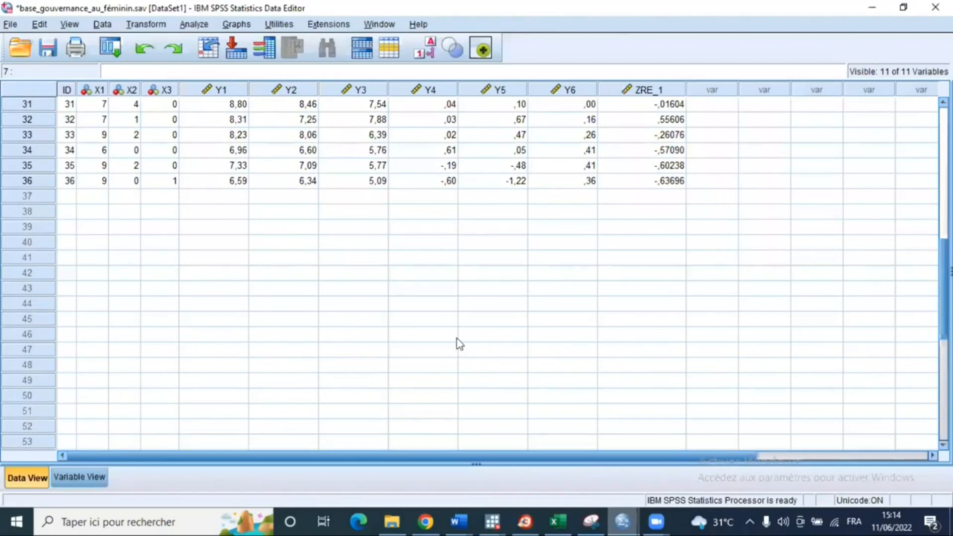
scroll(457, 339, "up", 4)
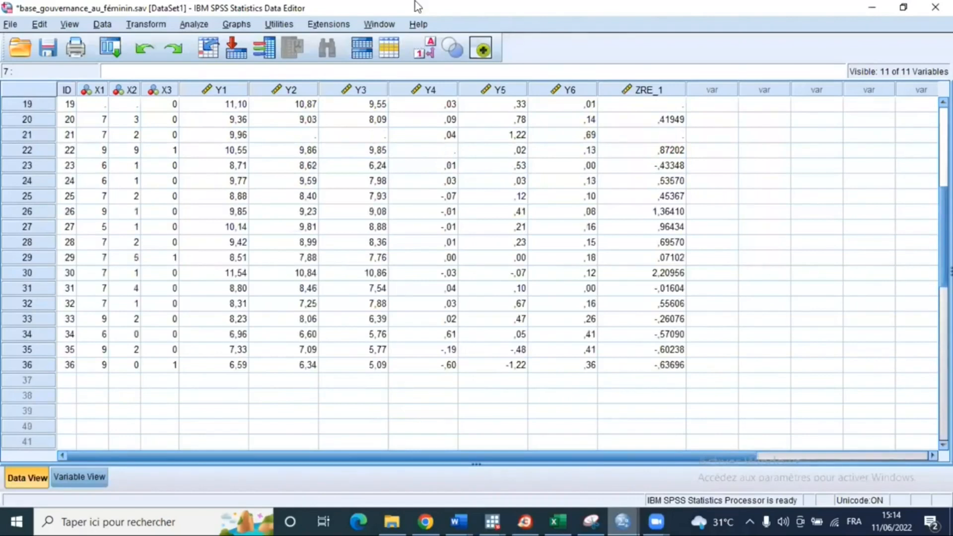